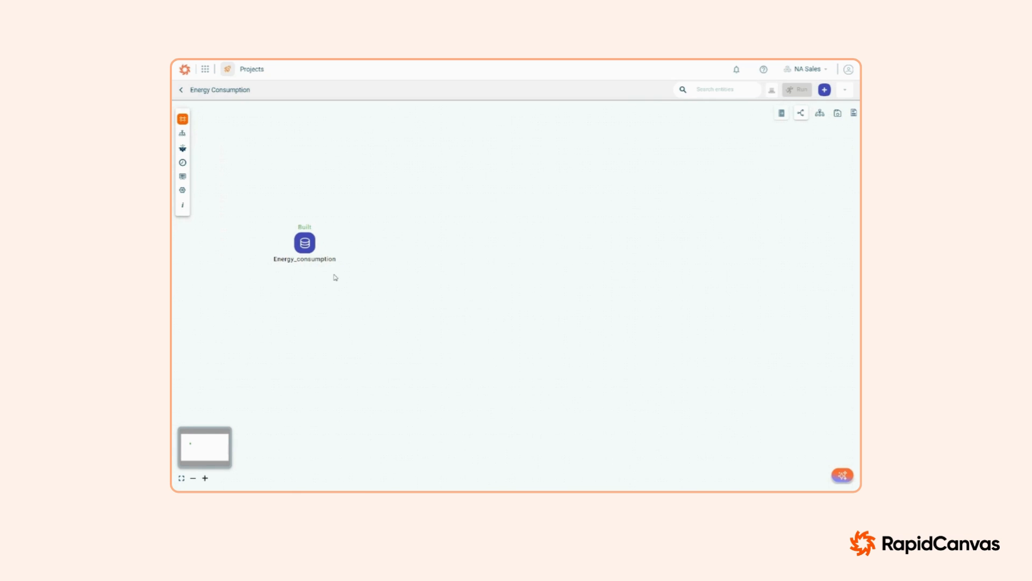
Step: Open the Energy_consumption dataset from the canvas and examine its rows across all columns
left_click(305, 245)
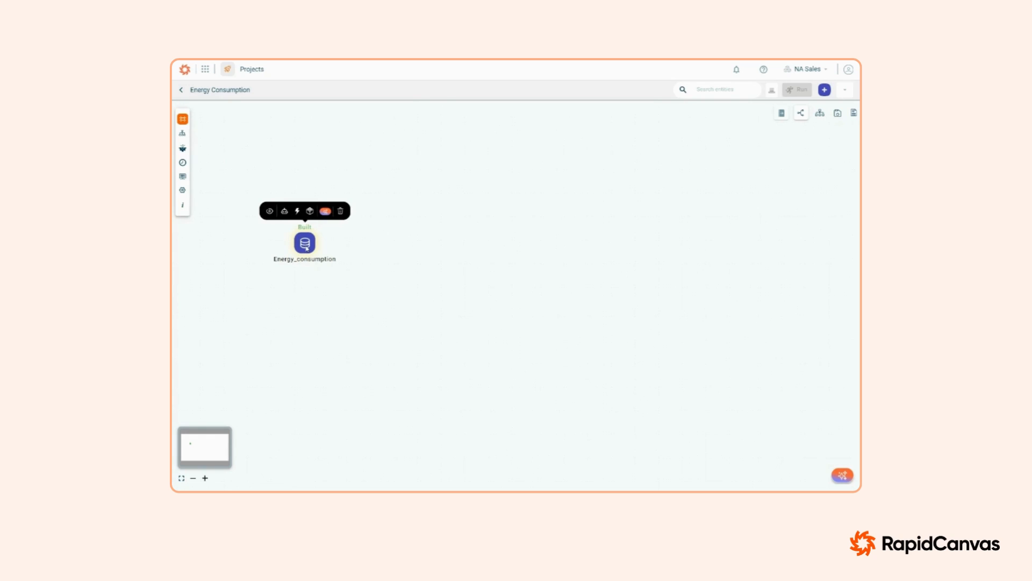
left_click(270, 211)
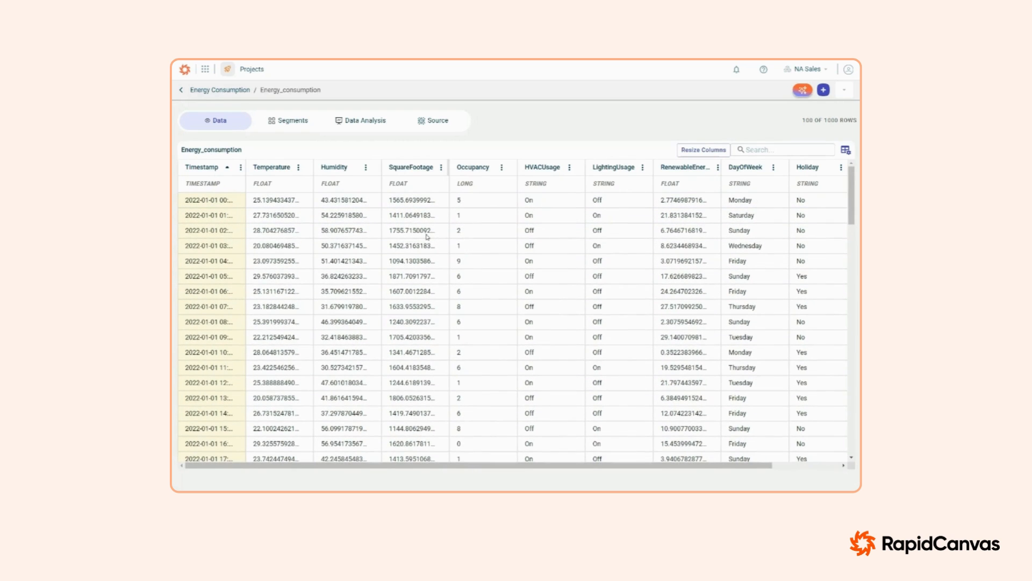
left_click_drag(530, 465, 667, 478)
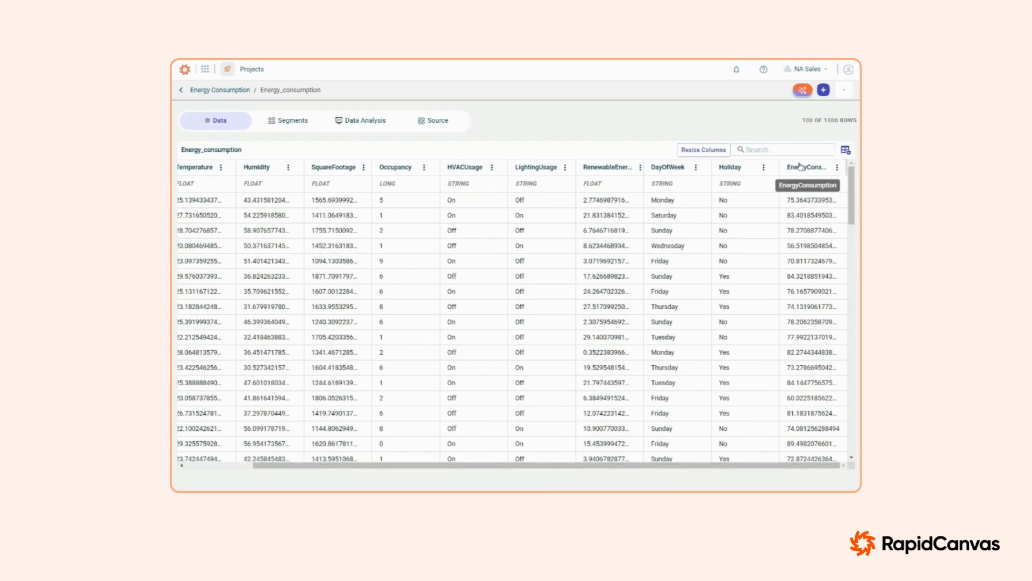
Step: Review the dataset's data analysis, including the correlation heatmap, overview statistics and all generated charts
left_click(355, 122)
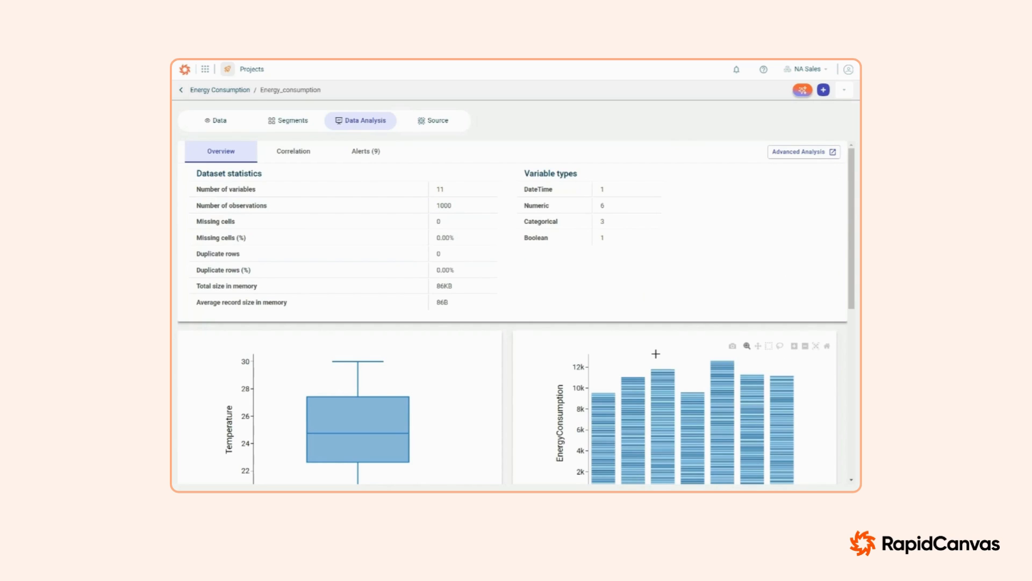
left_click(297, 156)
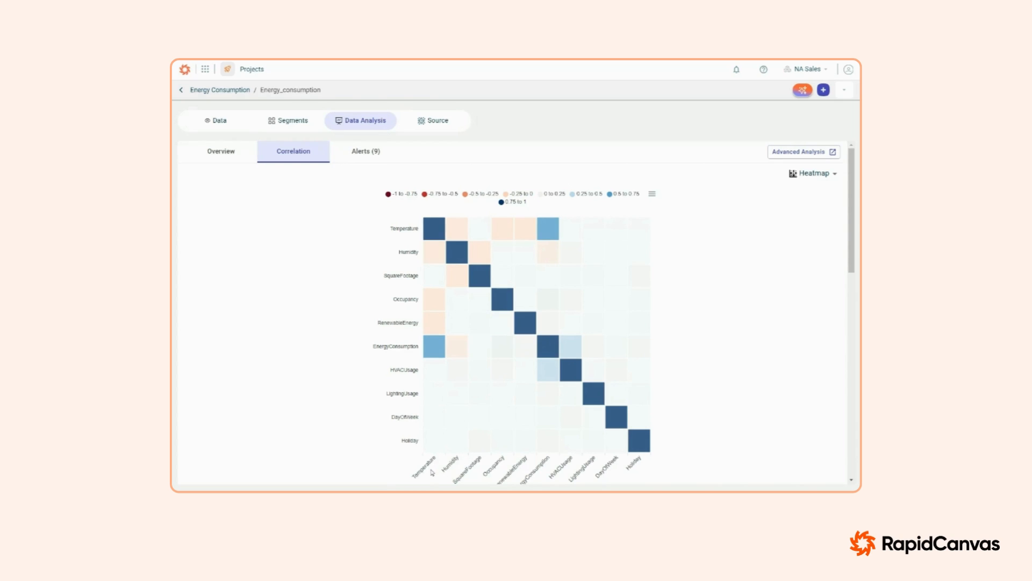
left_click(213, 154)
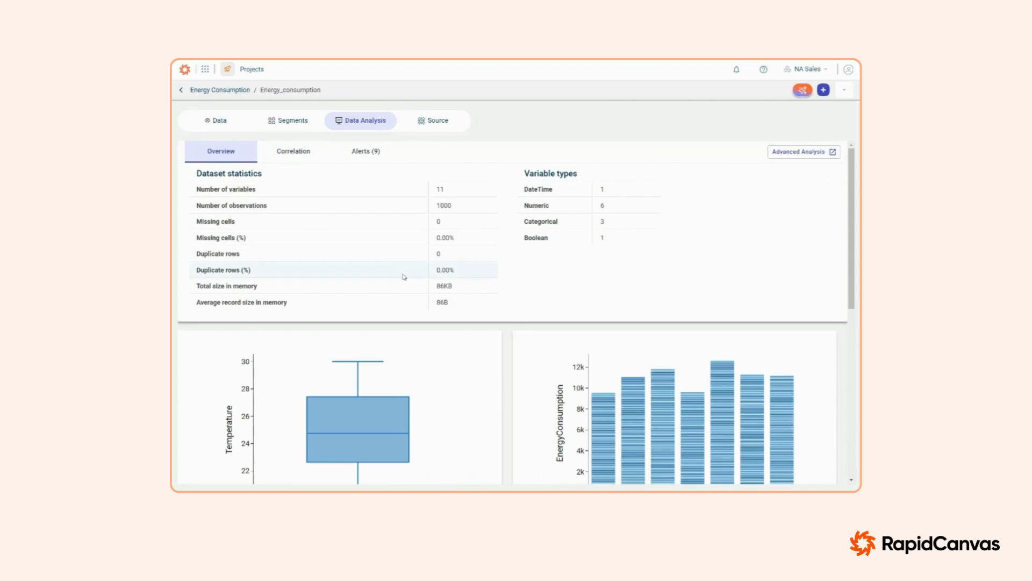
scroll(409, 283, "down", 3)
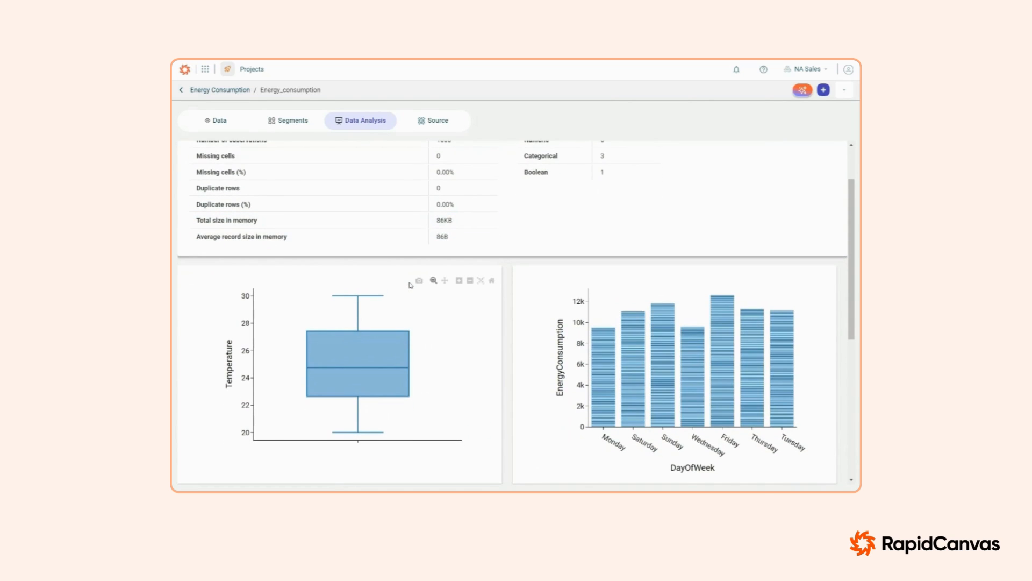
mouse_move(453, 338)
scroll(468, 354, "down", 2)
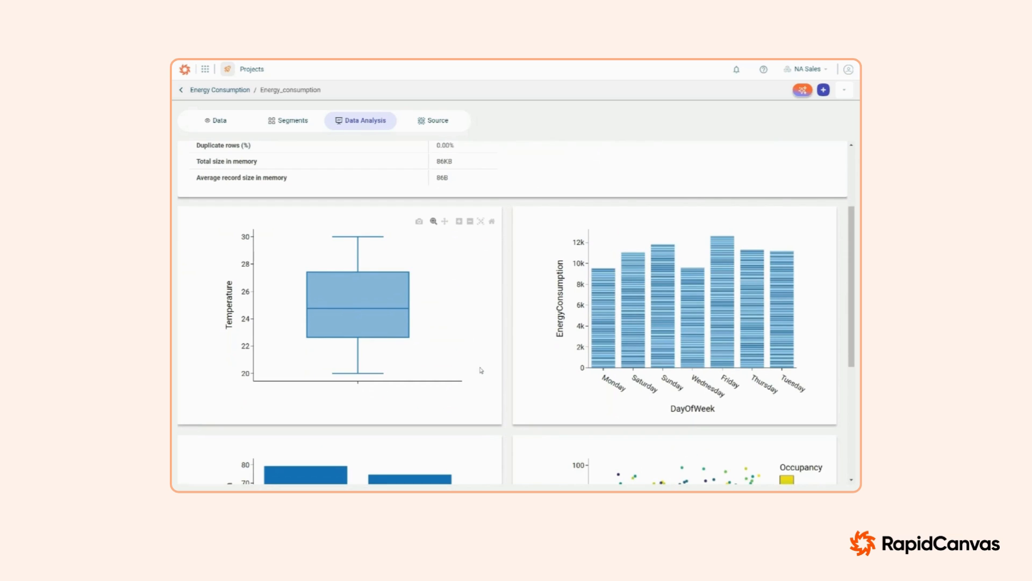
mouse_move(279, 349)
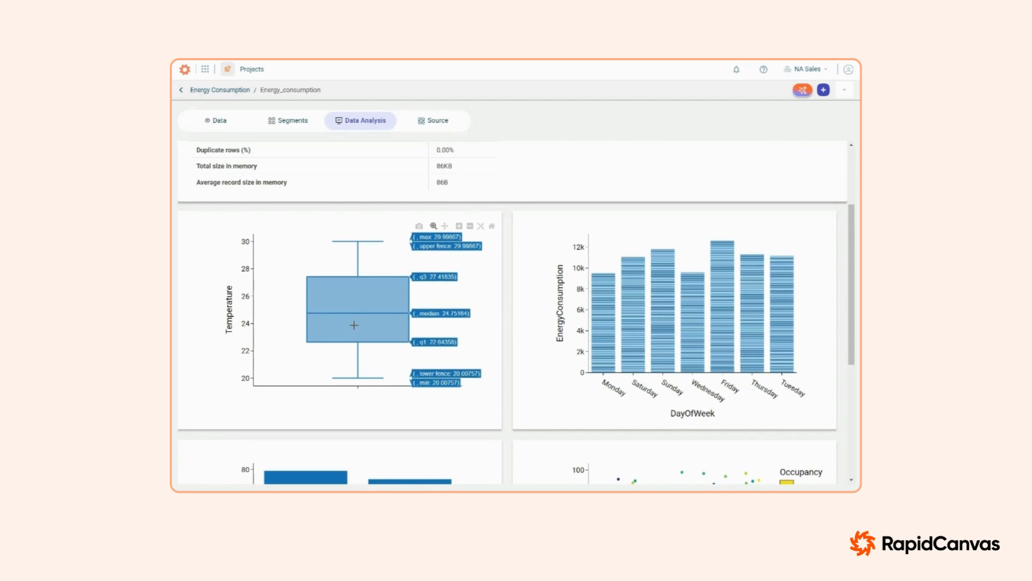
scroll(626, 369, "down", 2)
scroll(796, 398, "down", 6)
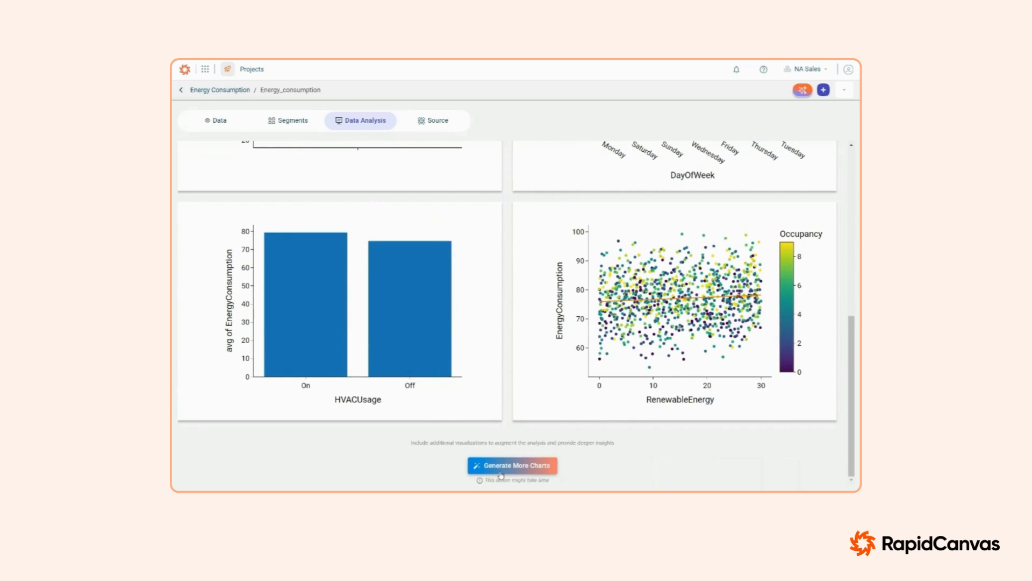
scroll(503, 467, "up", 5)
scroll(503, 467, "up", 2)
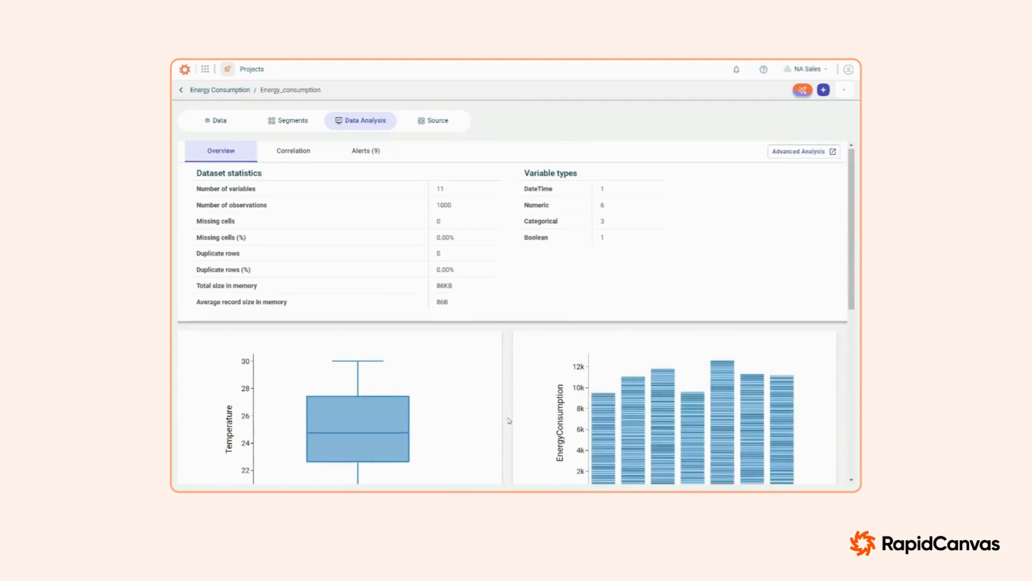
Step: Preview the Energy_consumption data in AI Guide and ask "What type of model should I build to optimize energy consumption?"
left_click(799, 93)
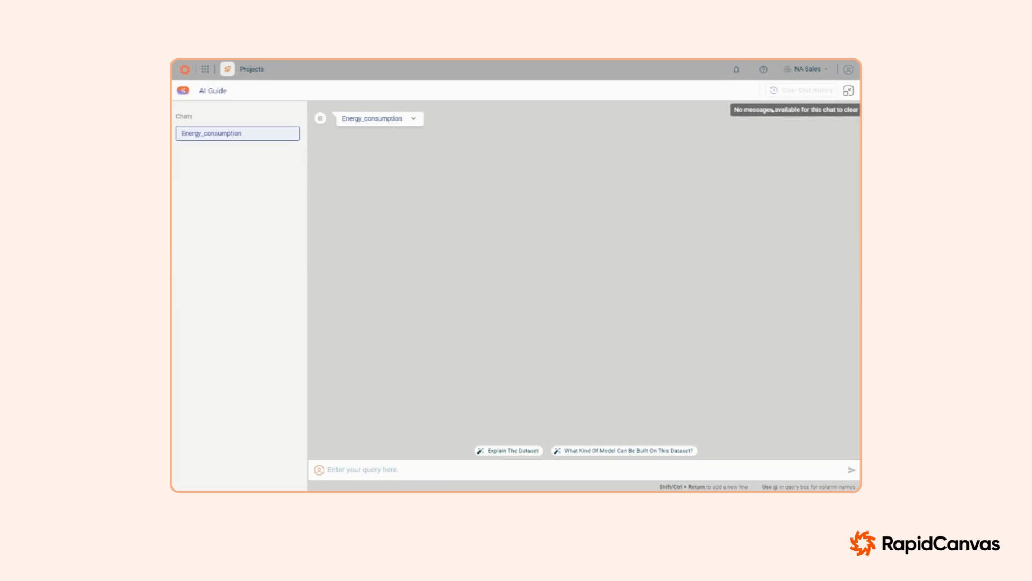
left_click(415, 119)
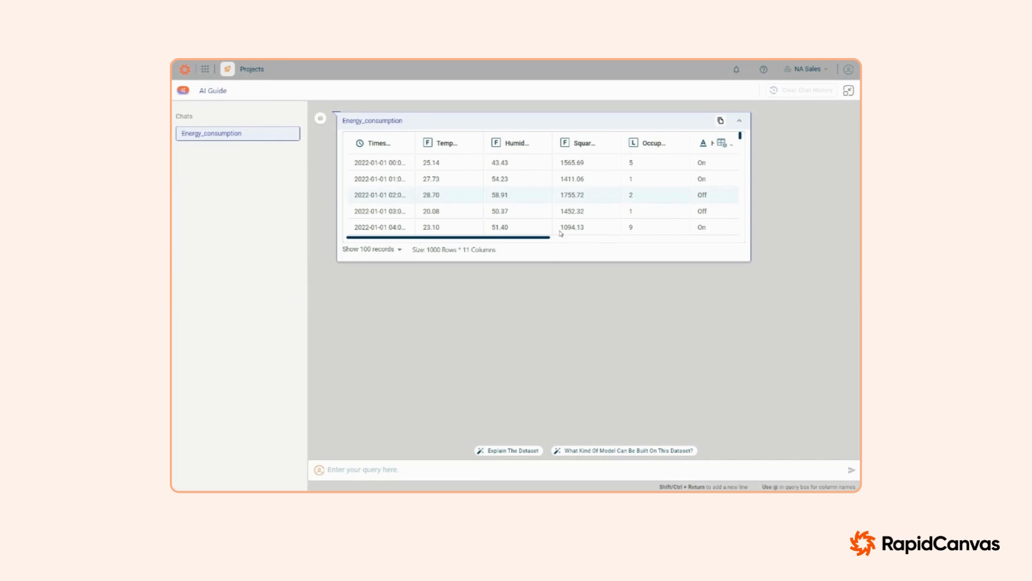
left_click(415, 470)
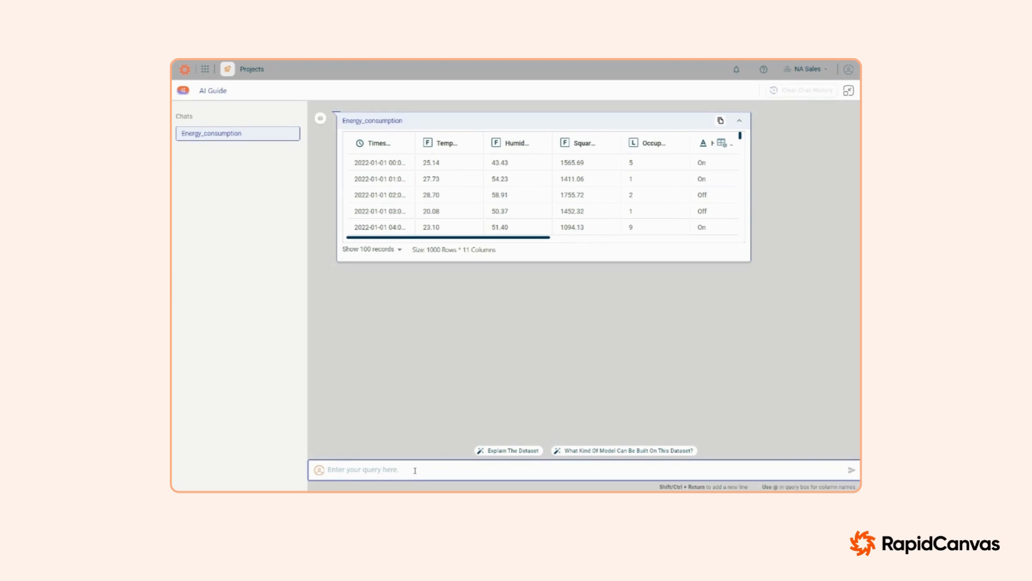
type("What type of model should I build to optimize en")
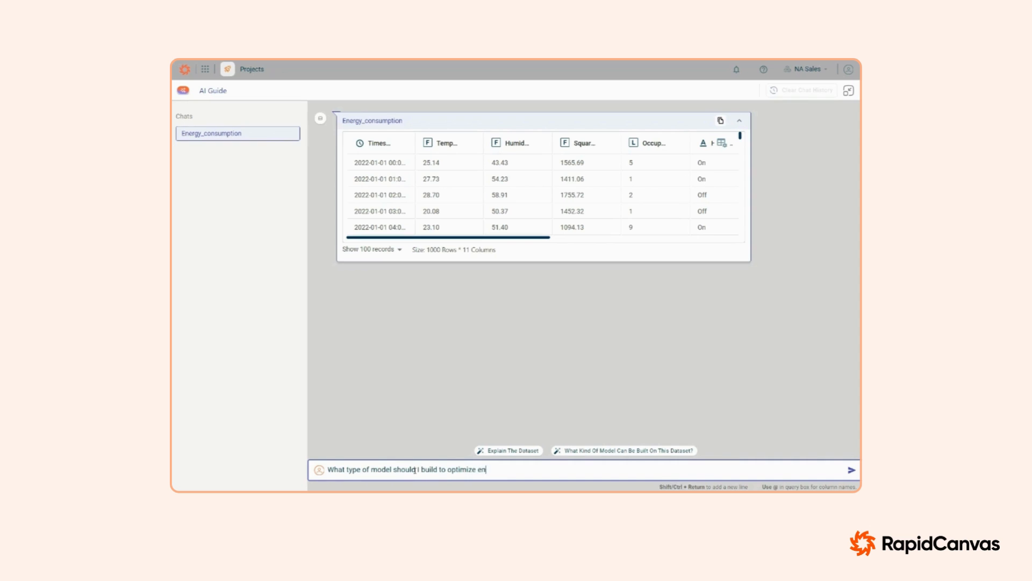
type("ergy consumption?")
key("Return")
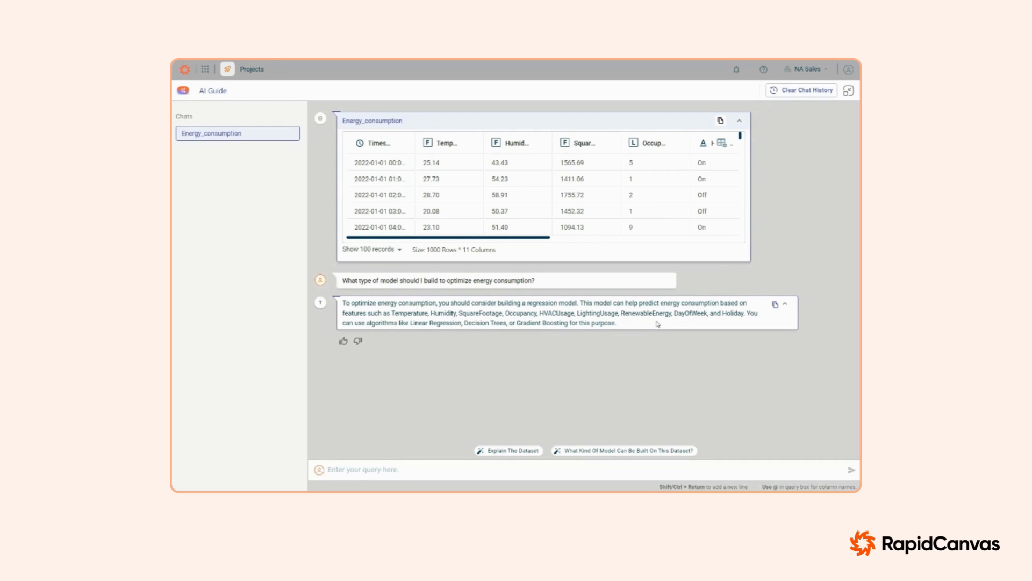
Step: Return to the Energy Consumption canvas, start an AI-assisted recipe on the Energy_consumption dataset and expand its data preview
left_click(849, 92)
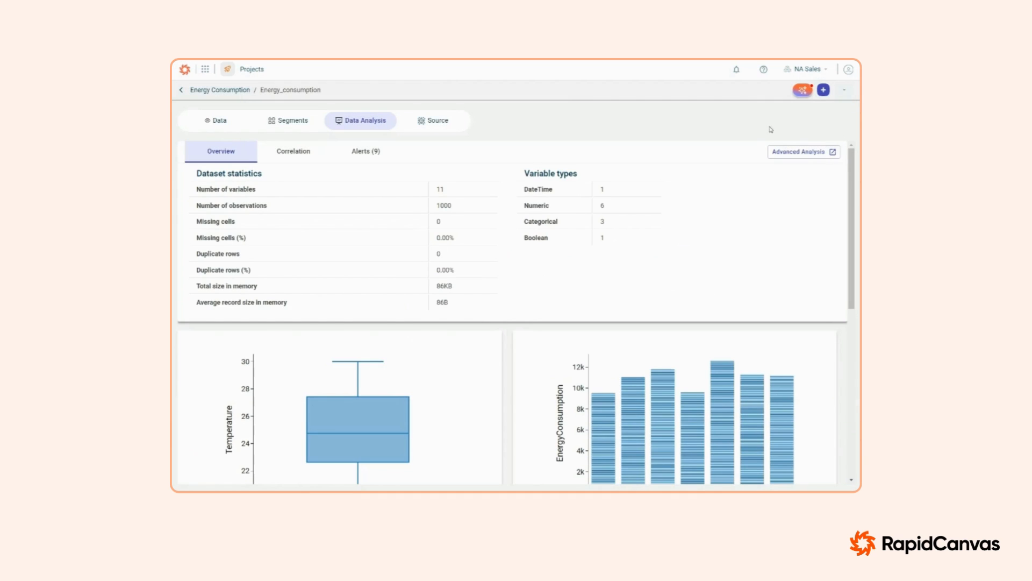
left_click(220, 89)
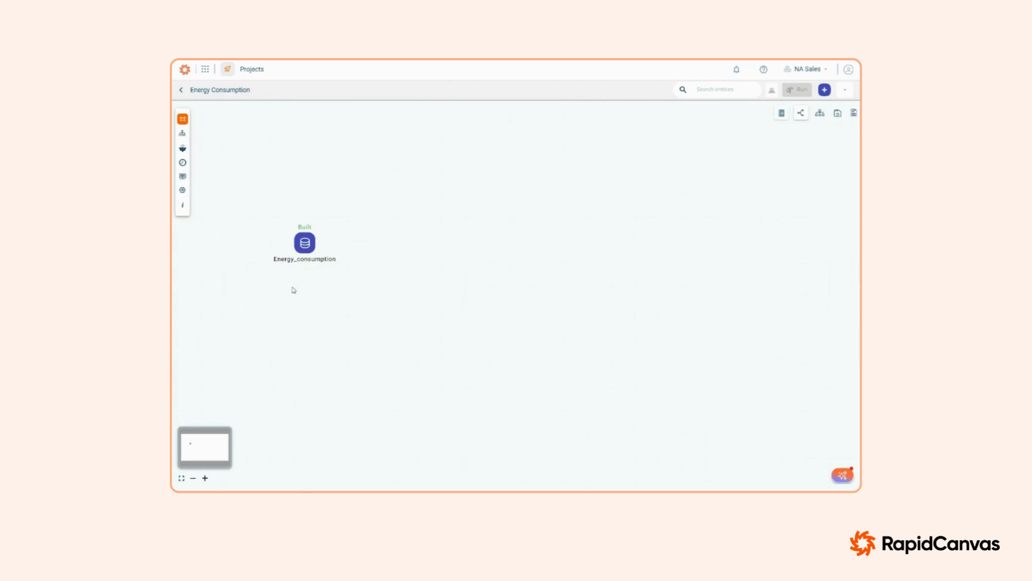
left_click(305, 246)
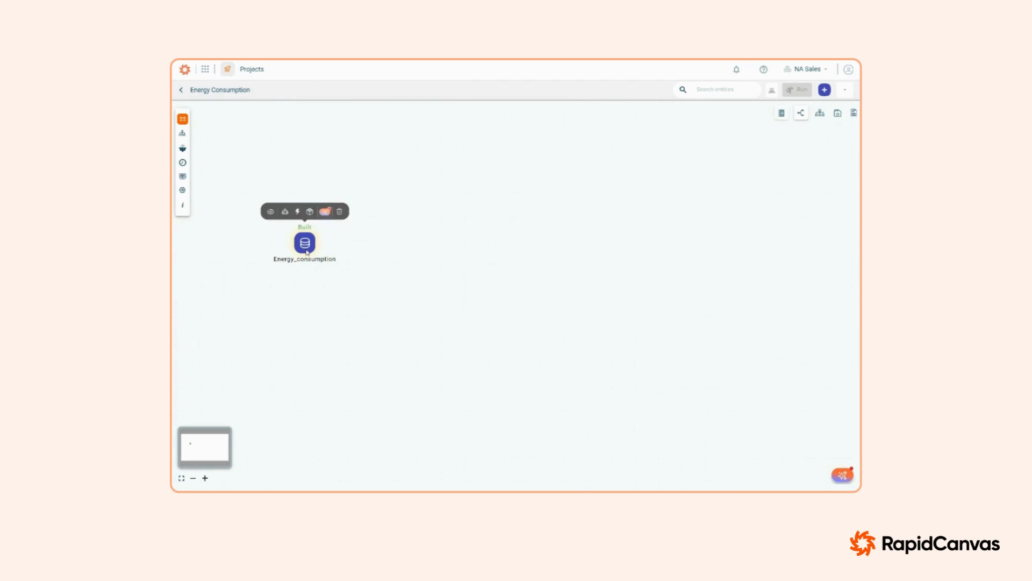
left_click(285, 213)
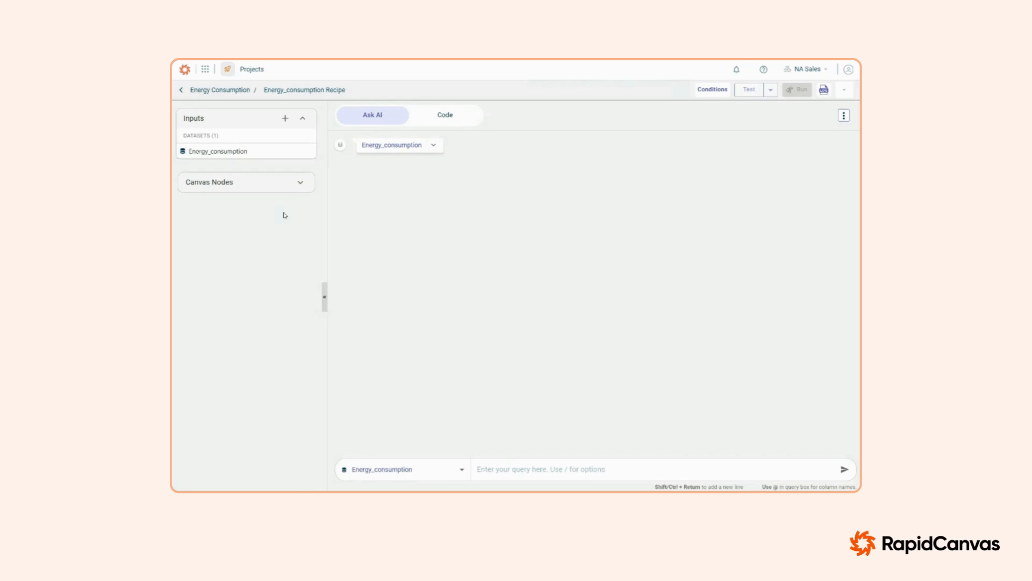
left_click(433, 145)
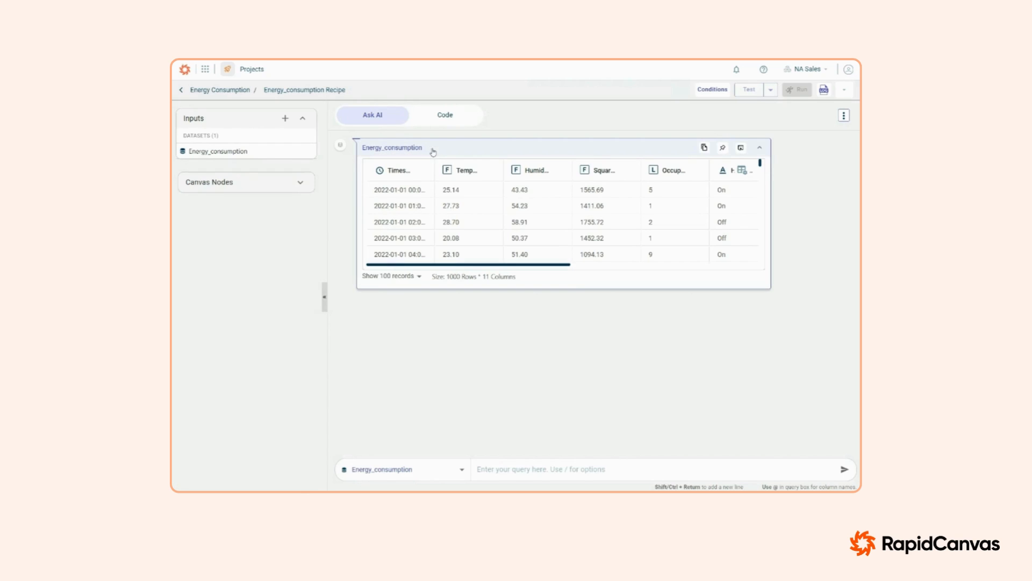
Step: Ask the recipe AI to "convert temperature to farhenheit" and check the added column in the generated table
left_click(510, 468)
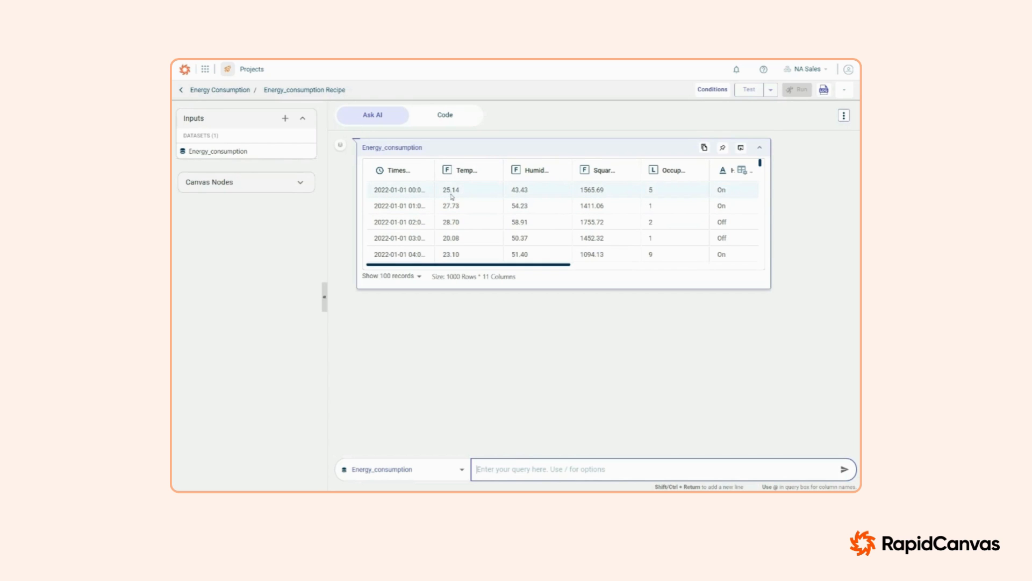
type("convert temperature to farh")
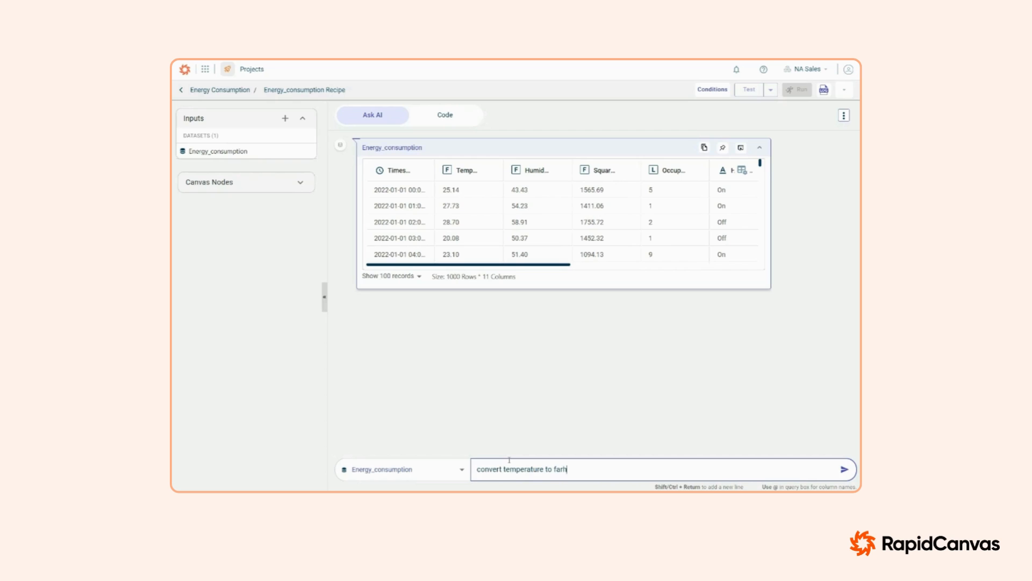
type("enheit")
key("Return")
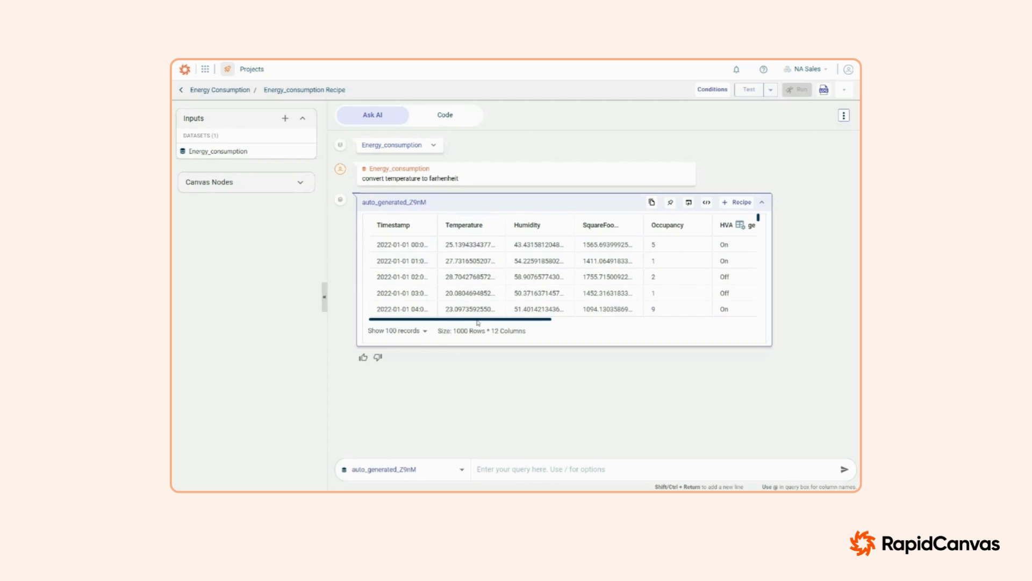
left_click_drag(477, 321, 705, 316)
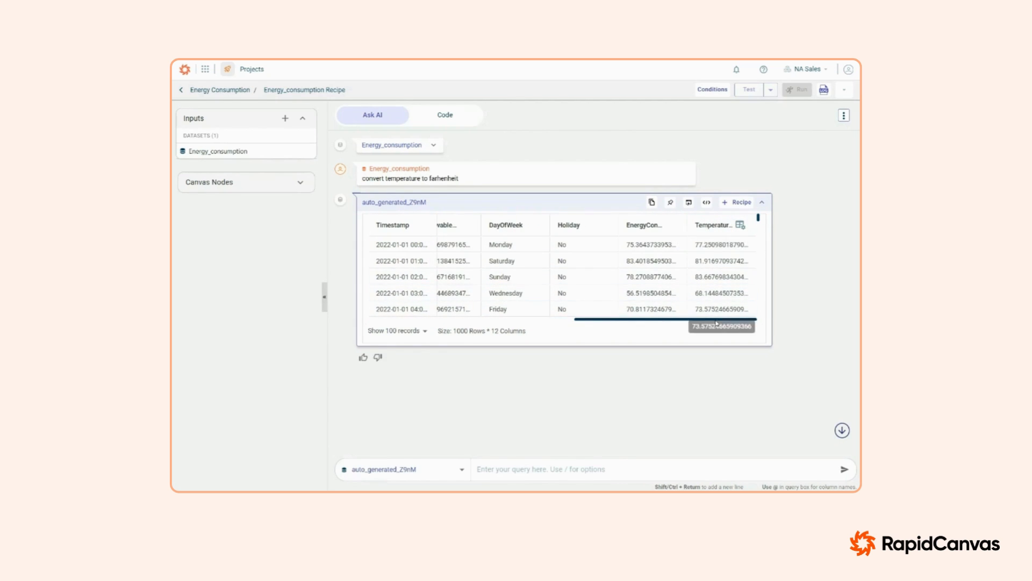
Step: Submit the recipe query "remove temperature column" on the converted dataset
left_click(533, 471)
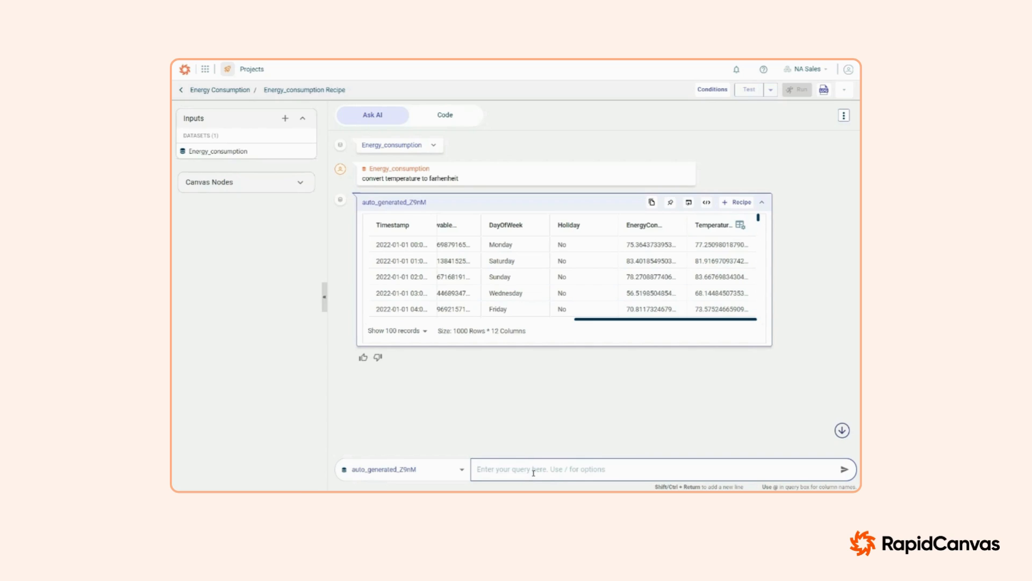
type("remove temperature column")
key("Return")
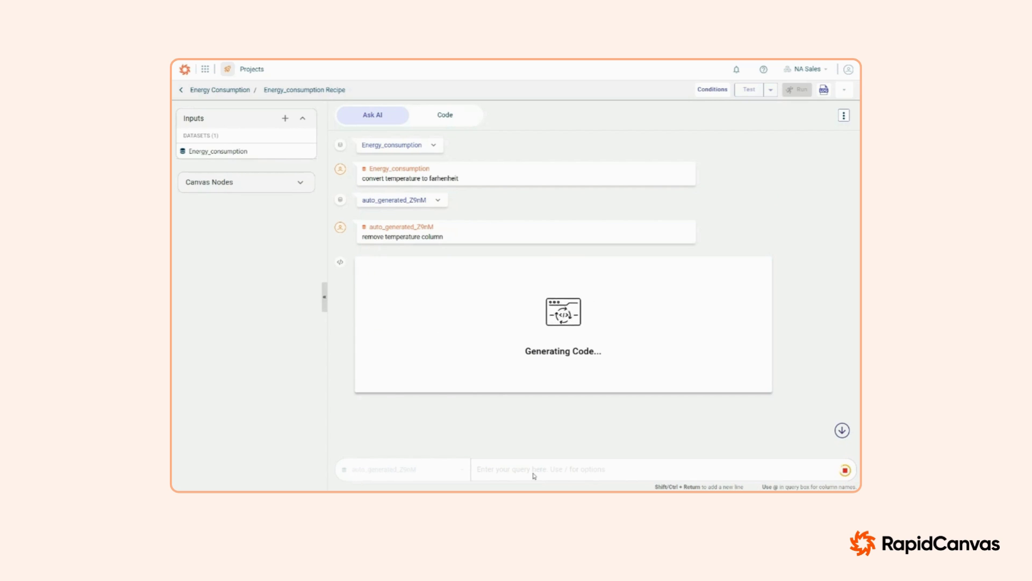
Step: Ask the recipe AI to "rename Temperature_Fahrenheit to Temperature", picking the source column from the column-name suggestions
left_click(533, 472)
type("rename @")
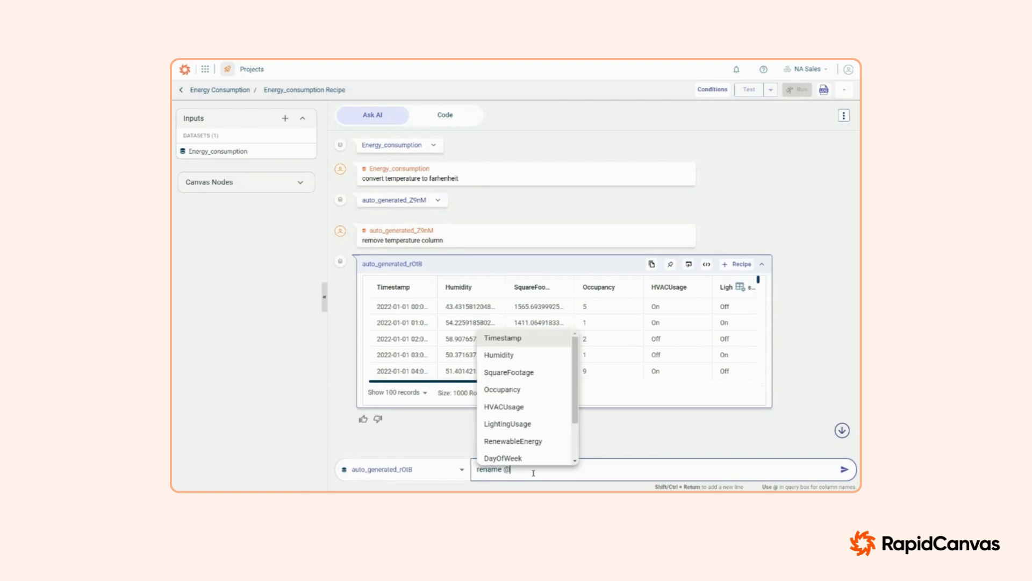
type("t")
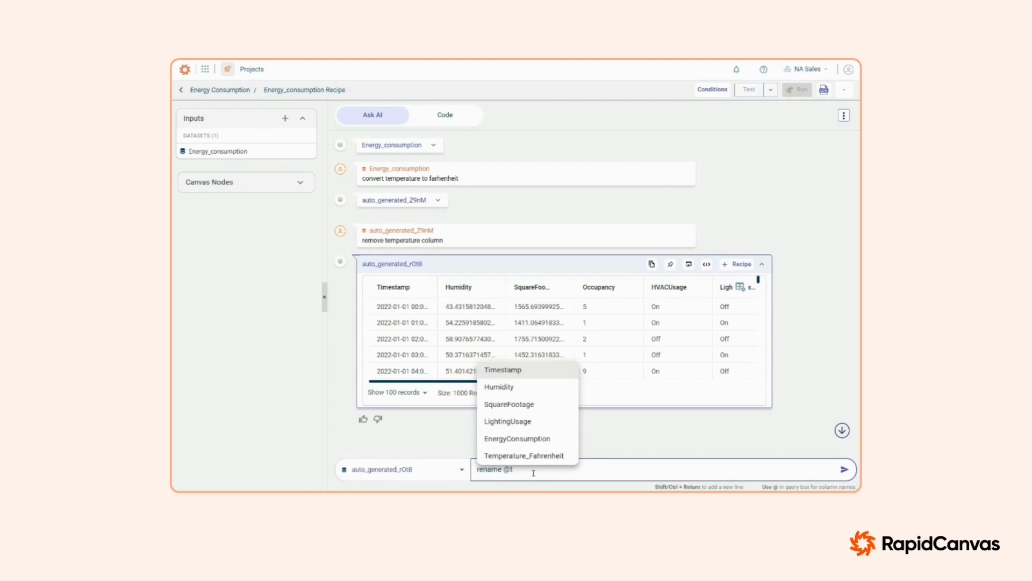
left_click(537, 455)
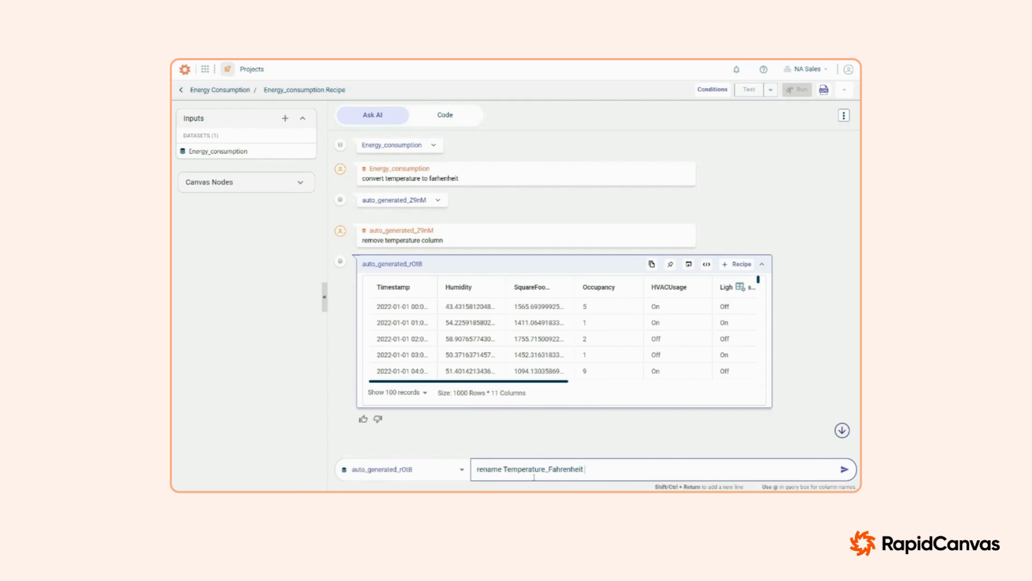
type("to Temperature")
key("Return")
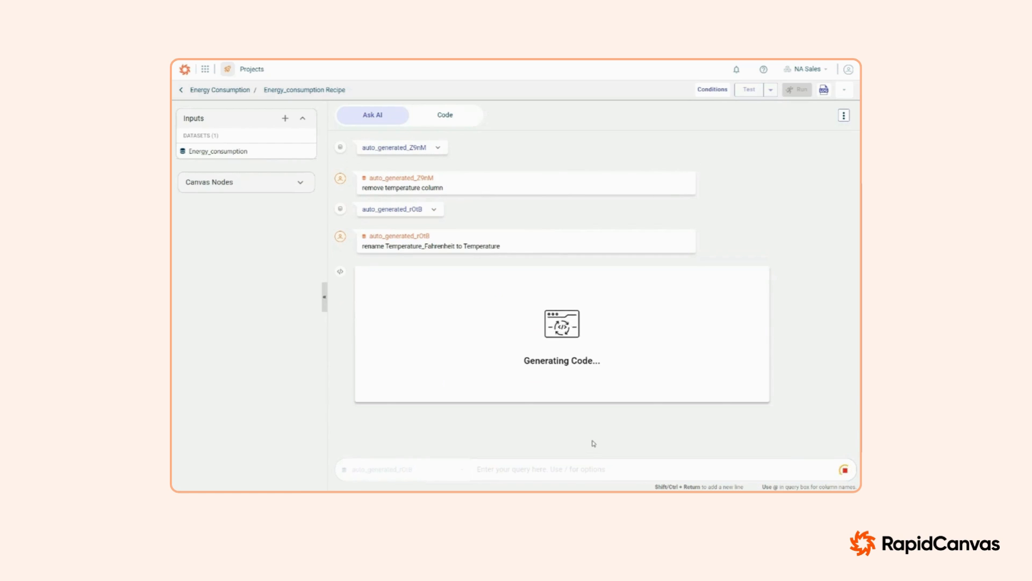
Step: Inspect the generated table's rows and columns, including the renamed Temperature column
scroll(592, 420, "down", 3)
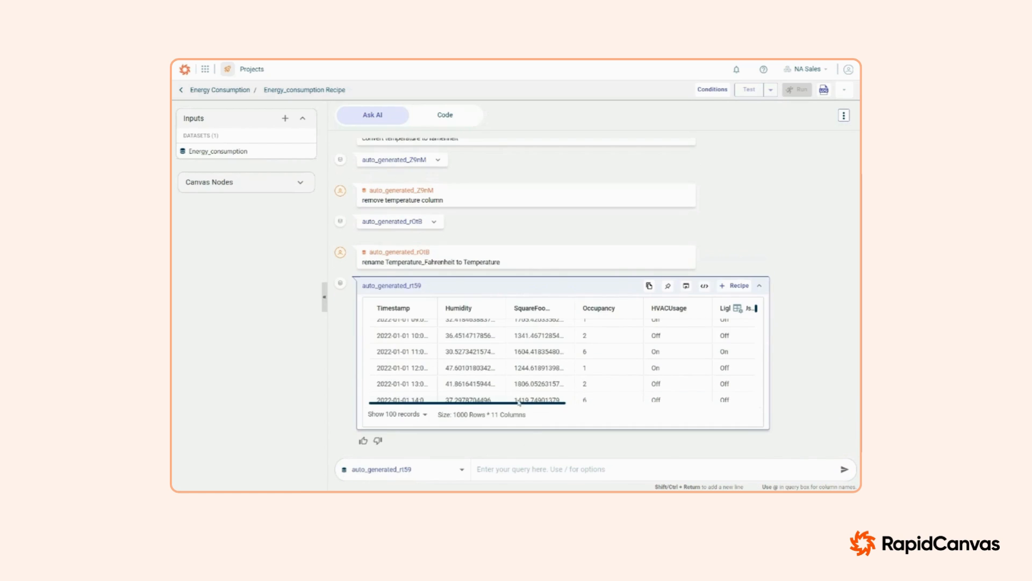
left_click_drag(522, 402, 712, 403)
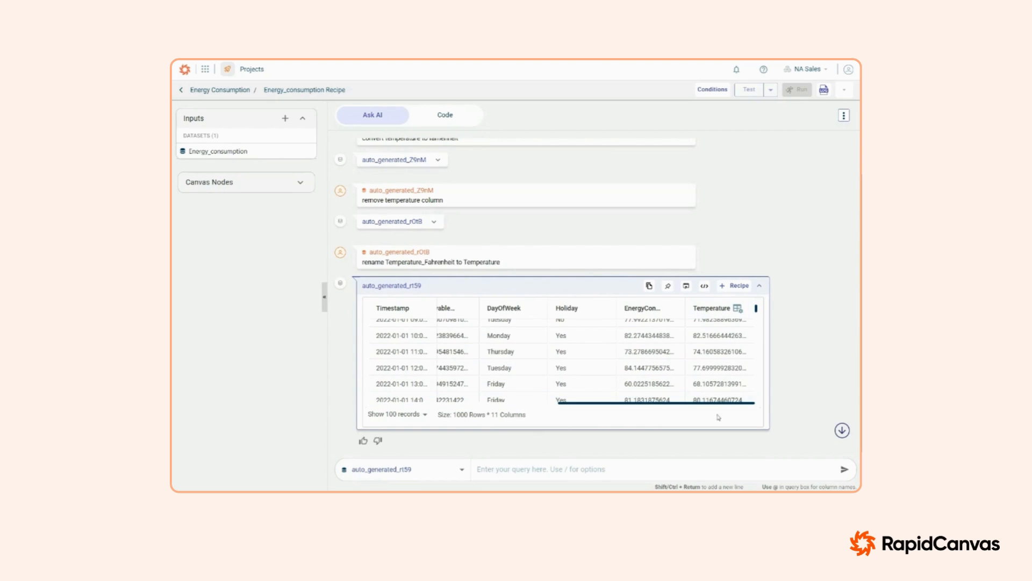
left_click_drag(690, 405, 625, 412)
scroll(625, 413, "left", 5)
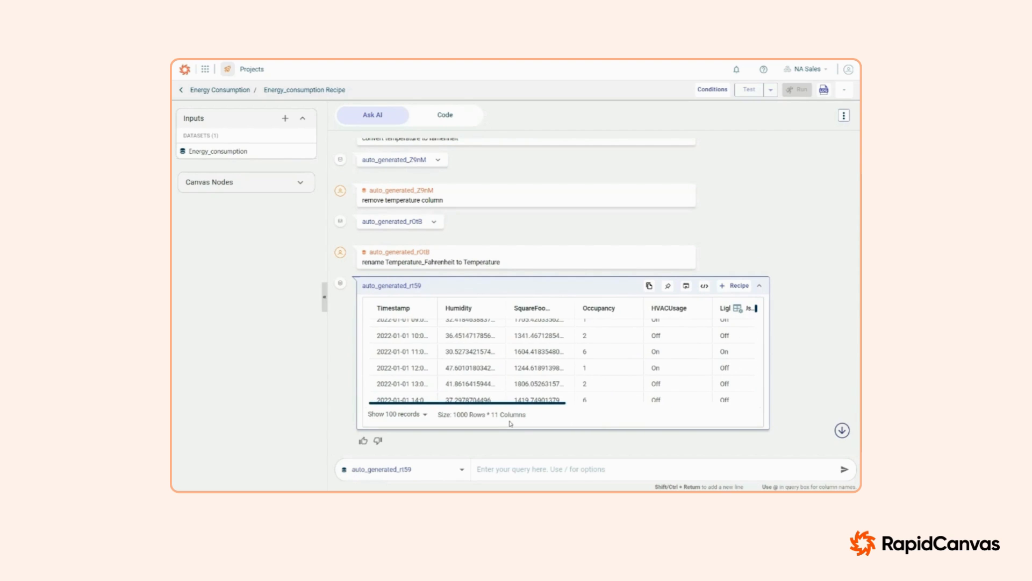
scroll(618, 362, "up", 5)
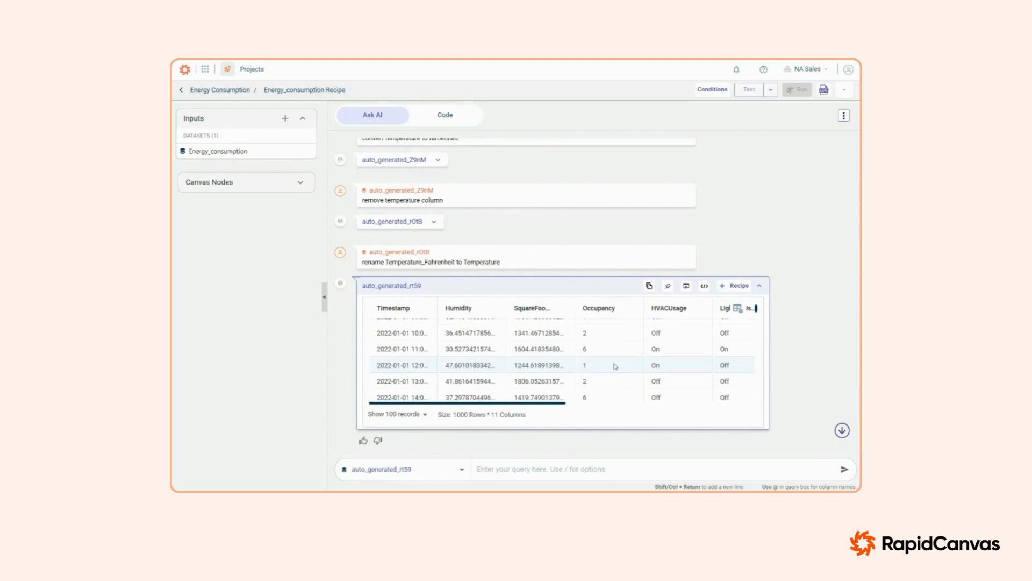
Step: Ask the recipe AI to "convert HVAC and Lighting usage from on and off to 1 and 0"
left_click(568, 464)
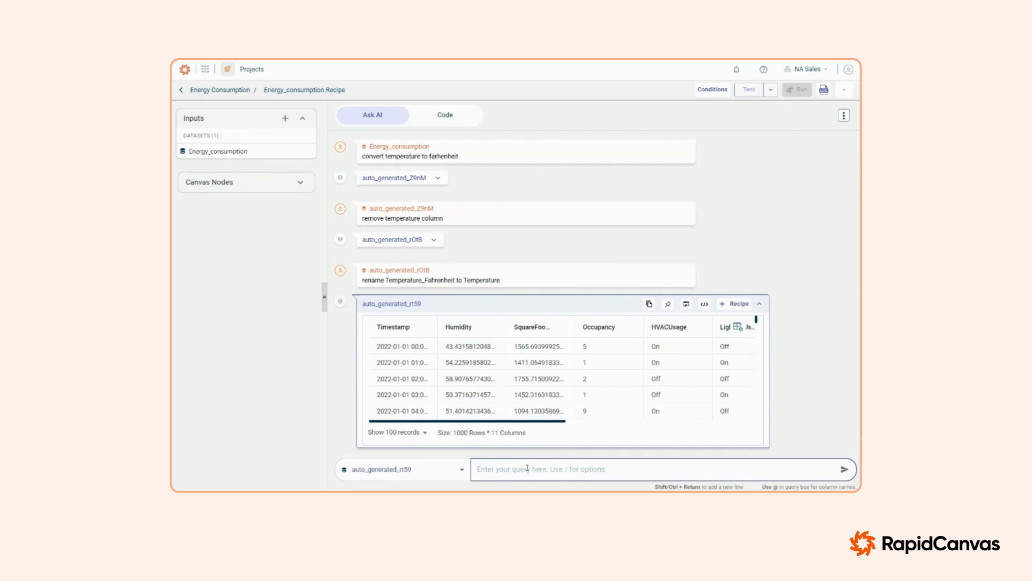
type("convert HVAC and Lighting usage from on and off to 1 and 0")
key("Return")
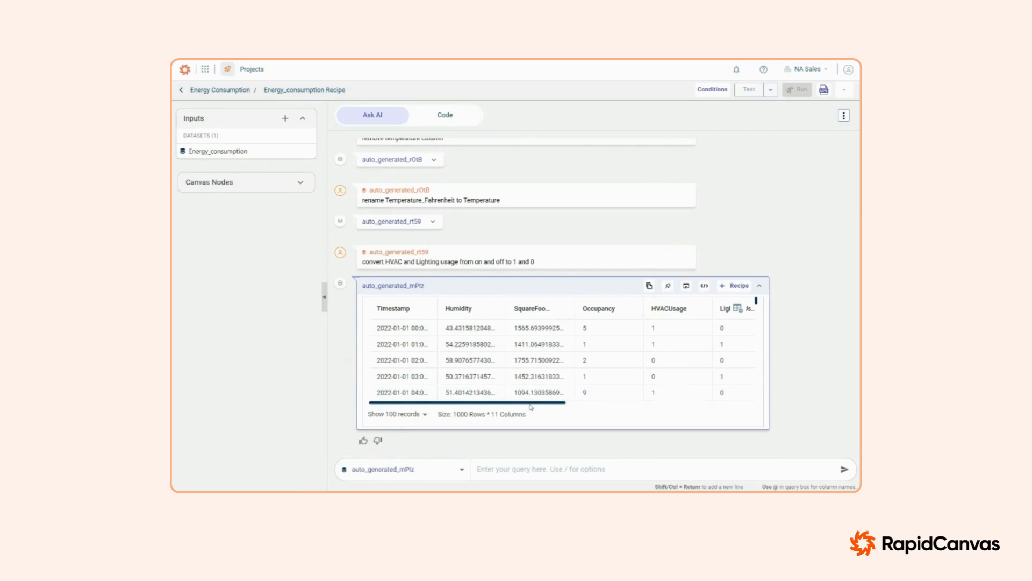
left_click_drag(631, 404, 675, 391)
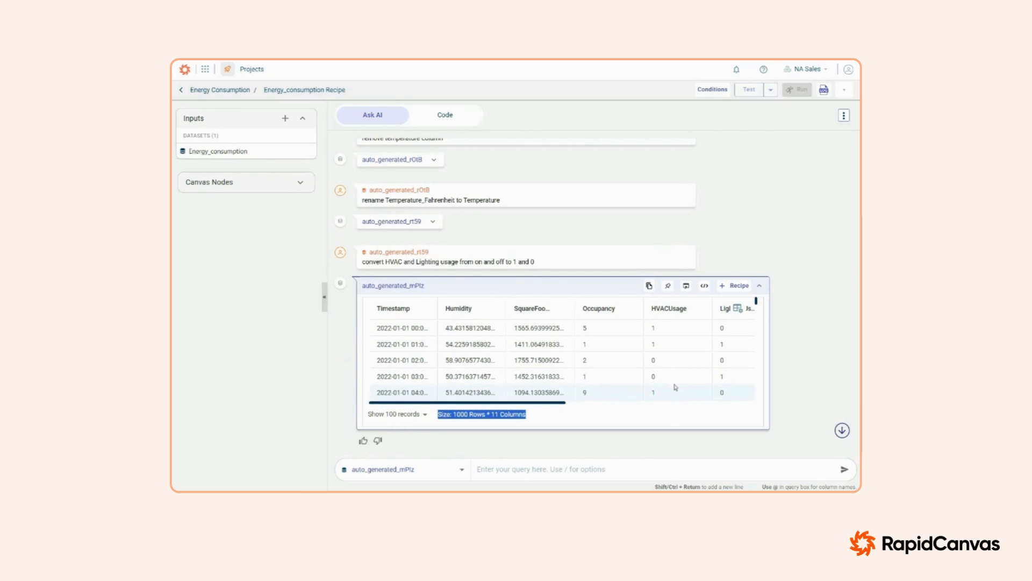
Step: Add the generated table with the converted HVAC and lighting values to the recipe as energy_consumption_cleaned
left_click(737, 294)
double_click(505, 269)
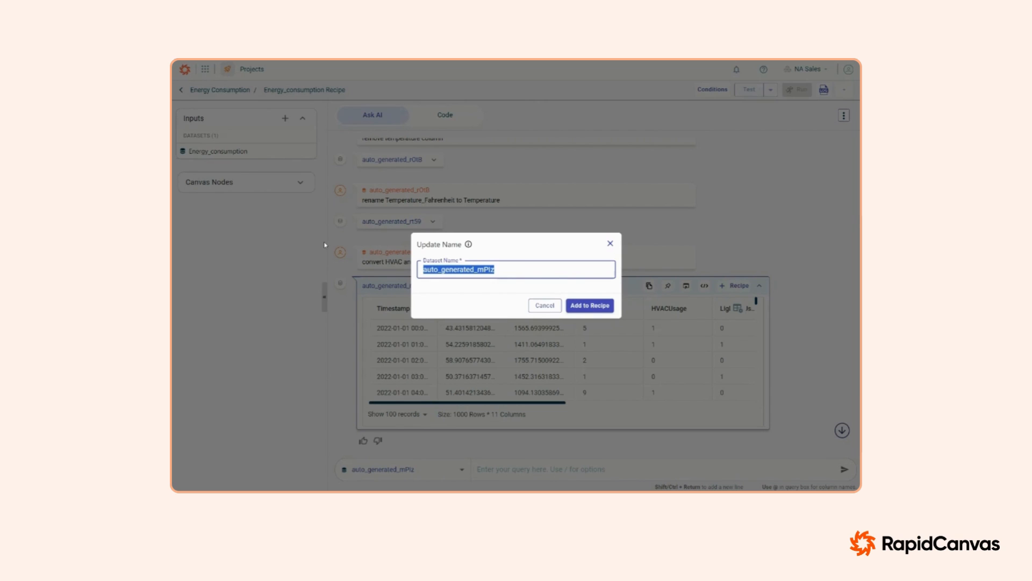
key("BackSpace")
type("ener")
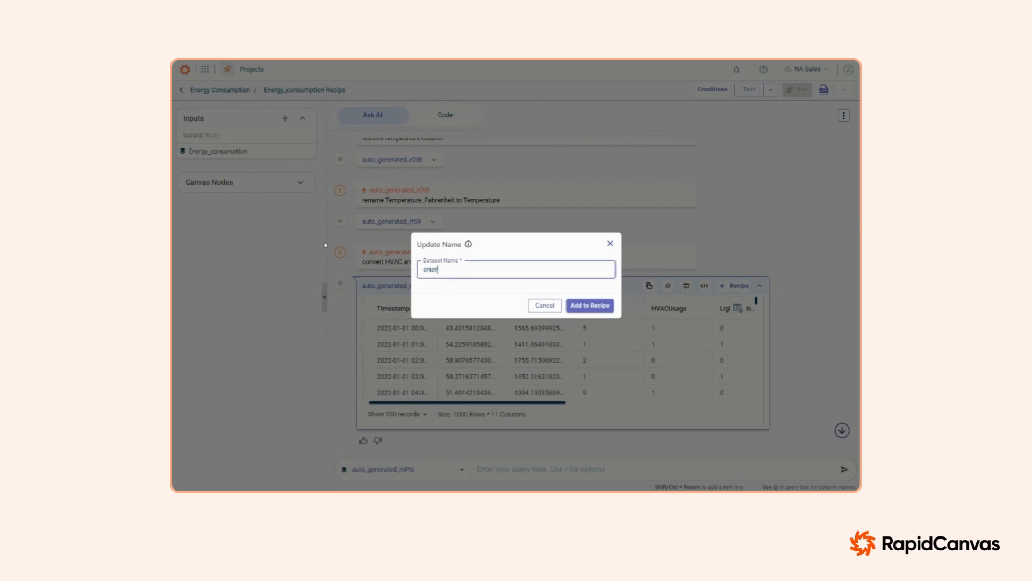
type("gy_consumption_cleaned")
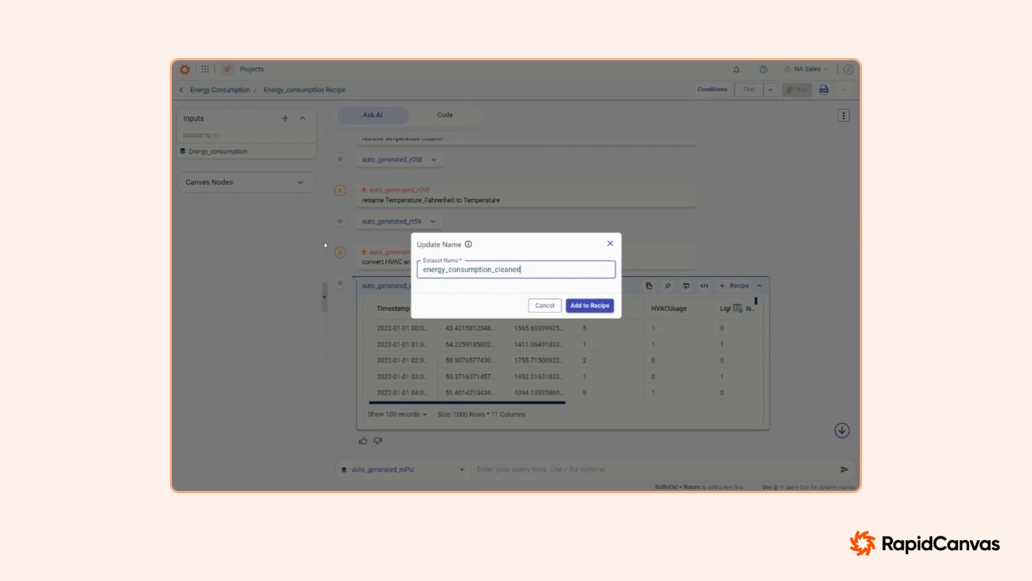
left_click(600, 304)
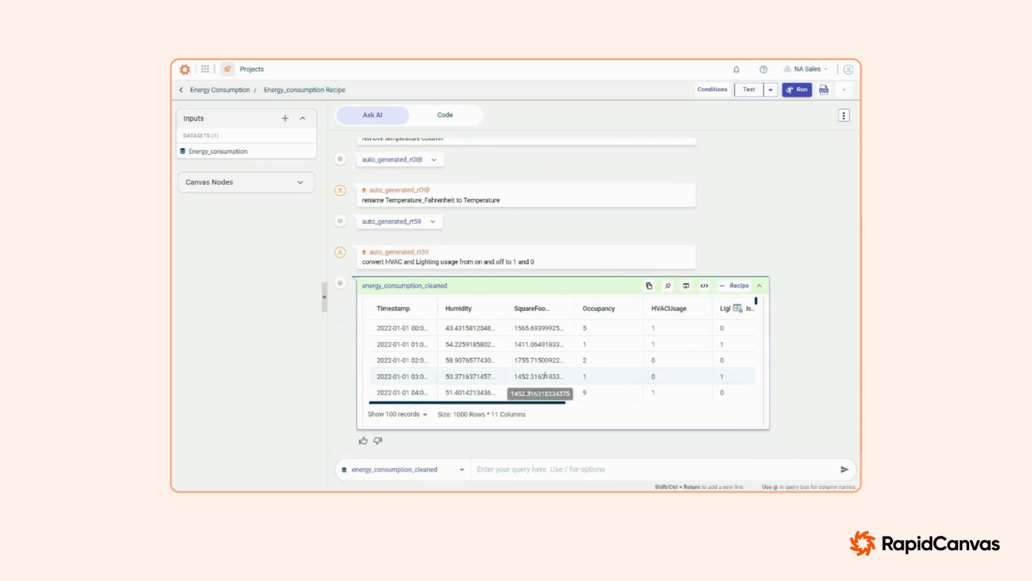
left_click(535, 468)
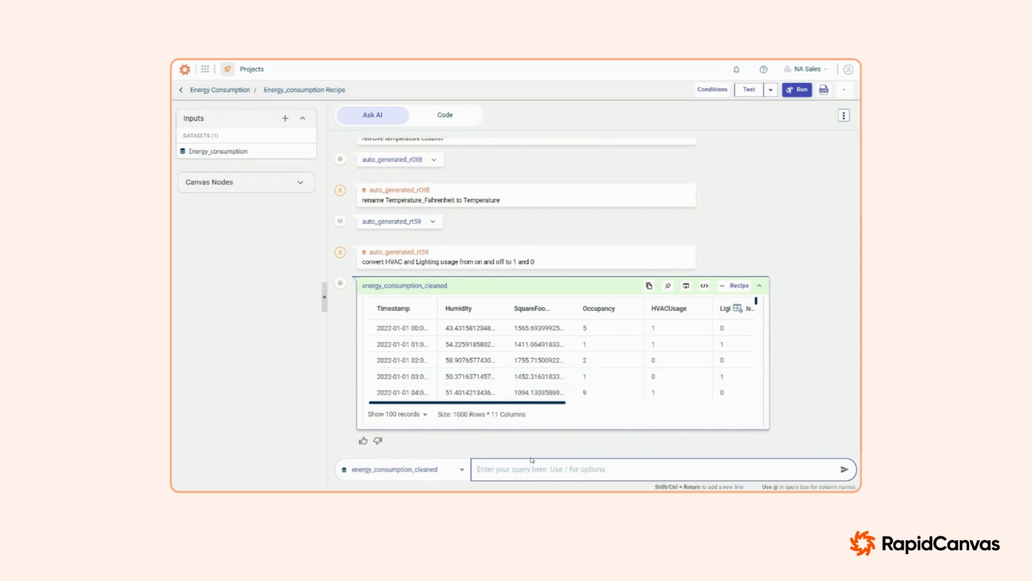
type("/")
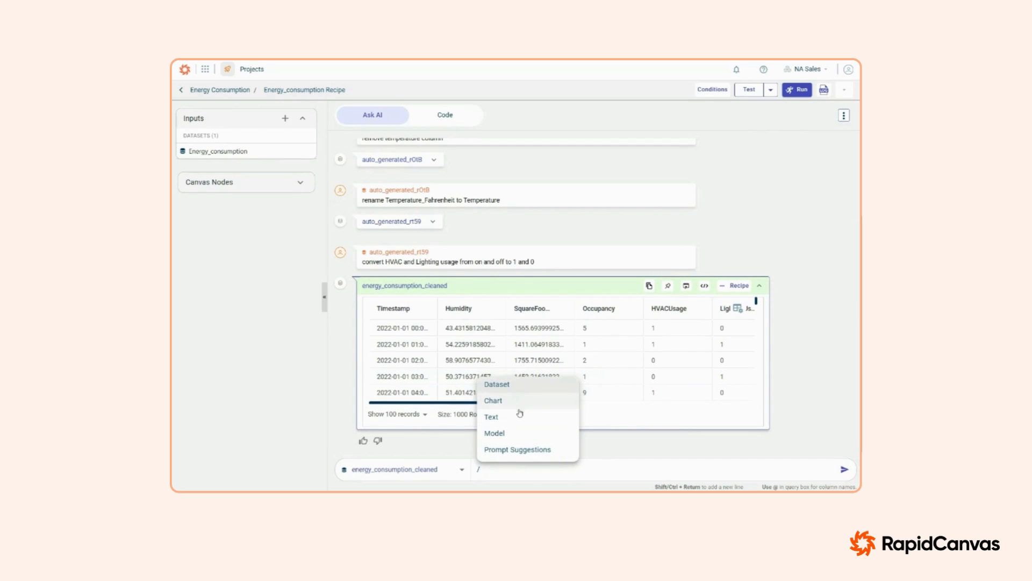
left_click(507, 475)
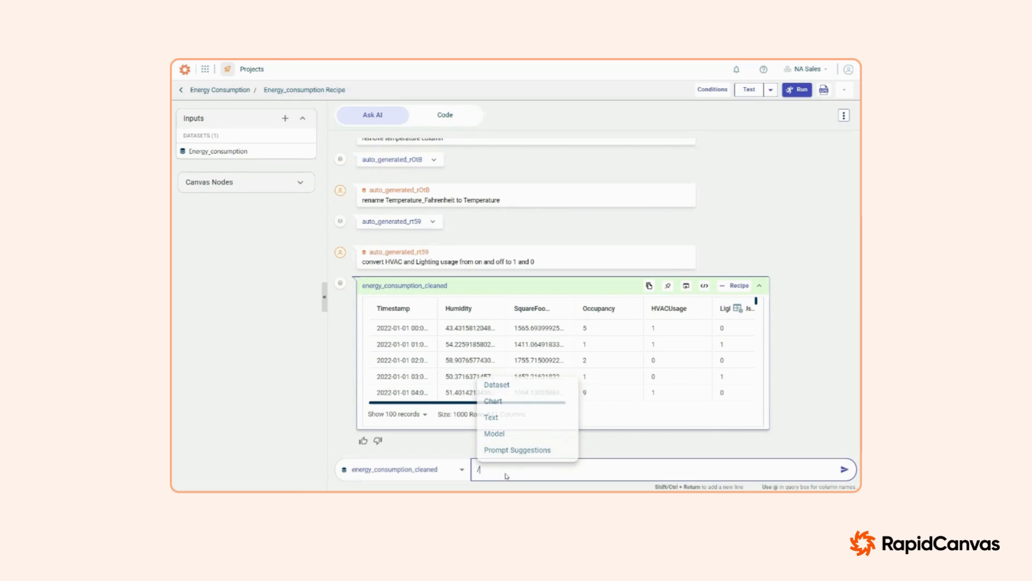
key("BackSpace")
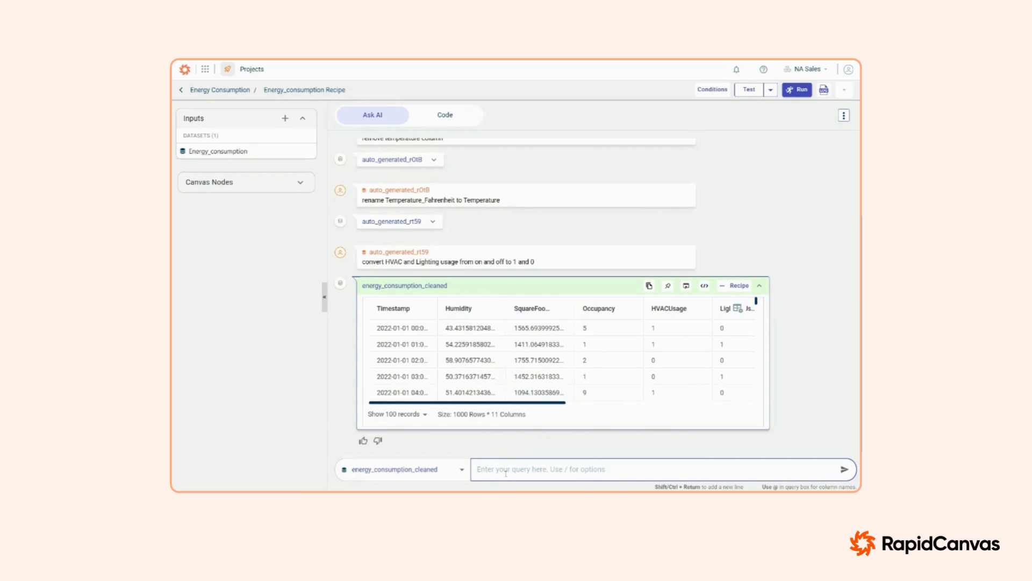
Step: Ask the recipe AI to "plot temperature over time with average trendline of 3 day window" for the cleaned dataset
type("plot temperat")
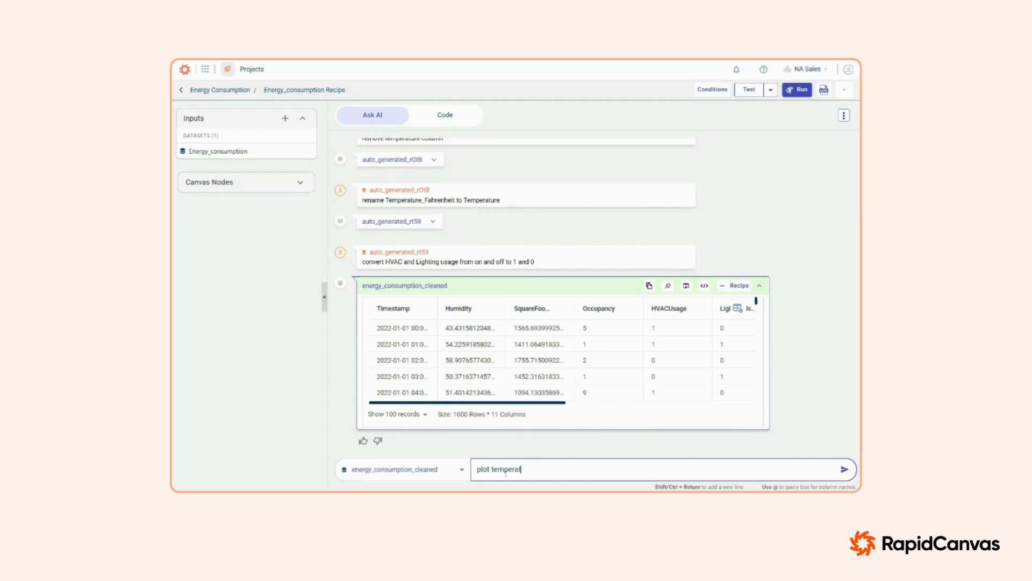
type("ure over time with average trendline")
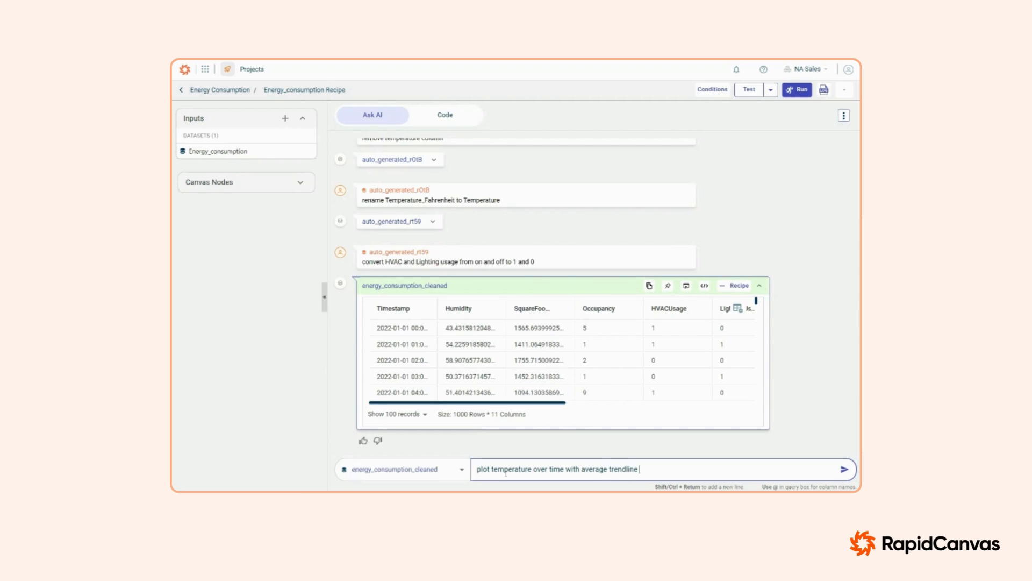
type(" of 3 day window")
key("Return")
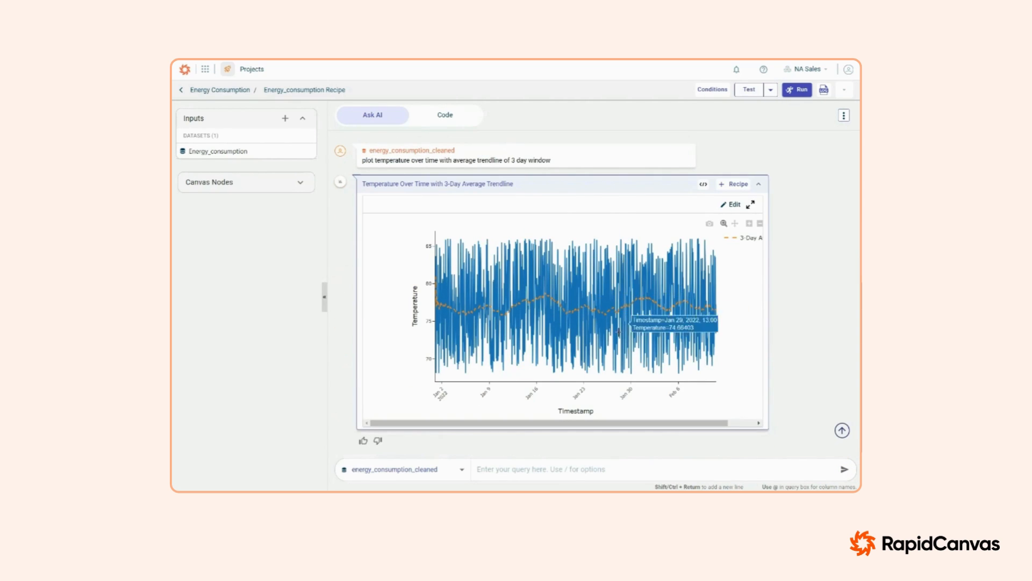
Step: Add the temperature trendline chart to the recipe under its suggested name and run the recipe
left_click(733, 185)
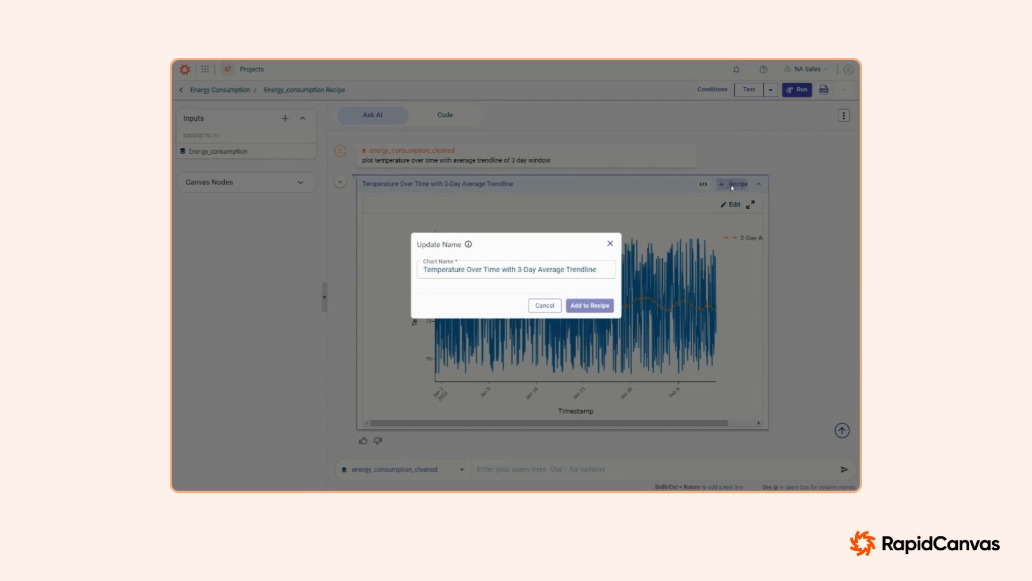
left_click(598, 305)
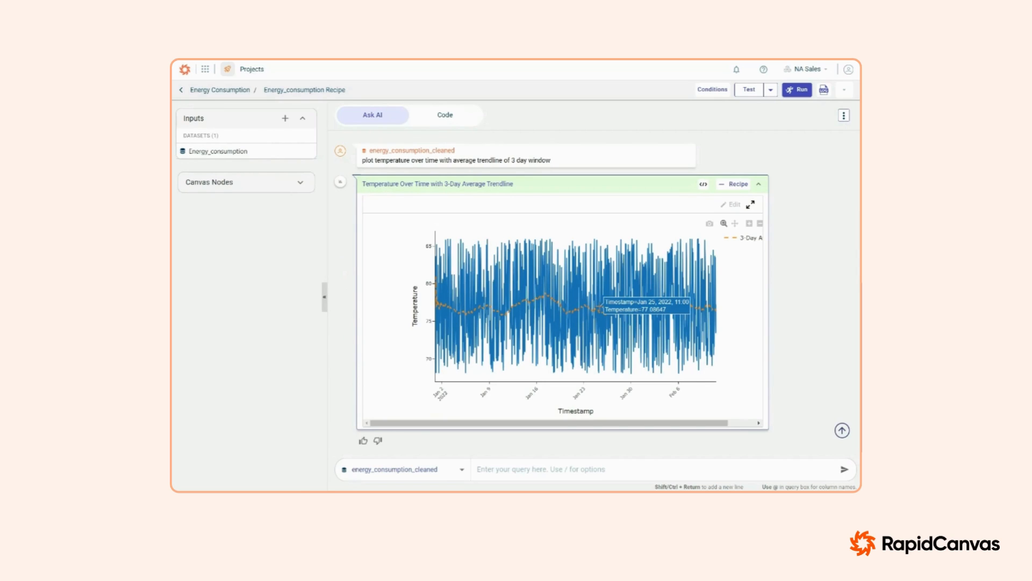
scroll(491, 269, "up", 7)
scroll(479, 261, "down", 5)
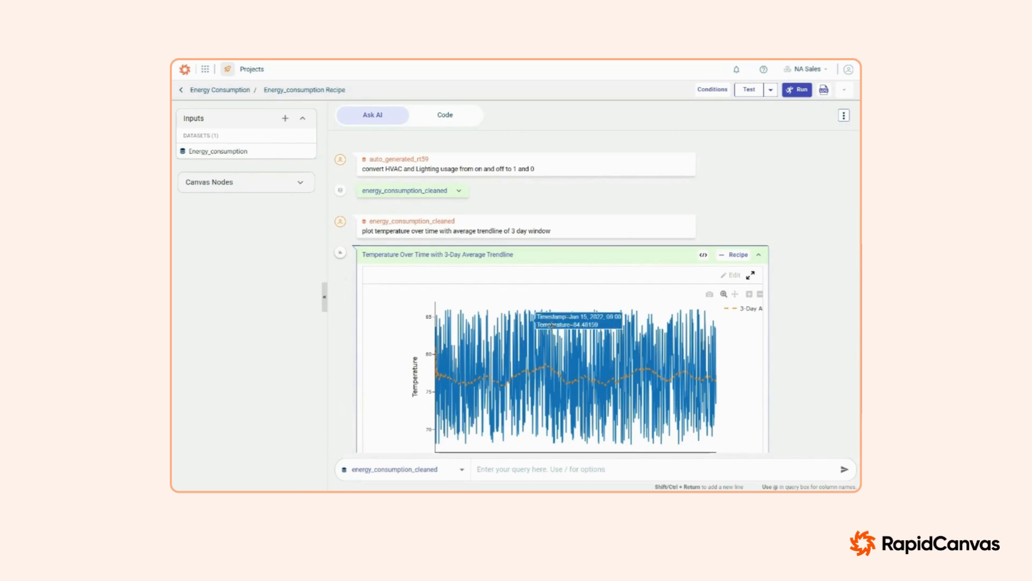
left_click(797, 90)
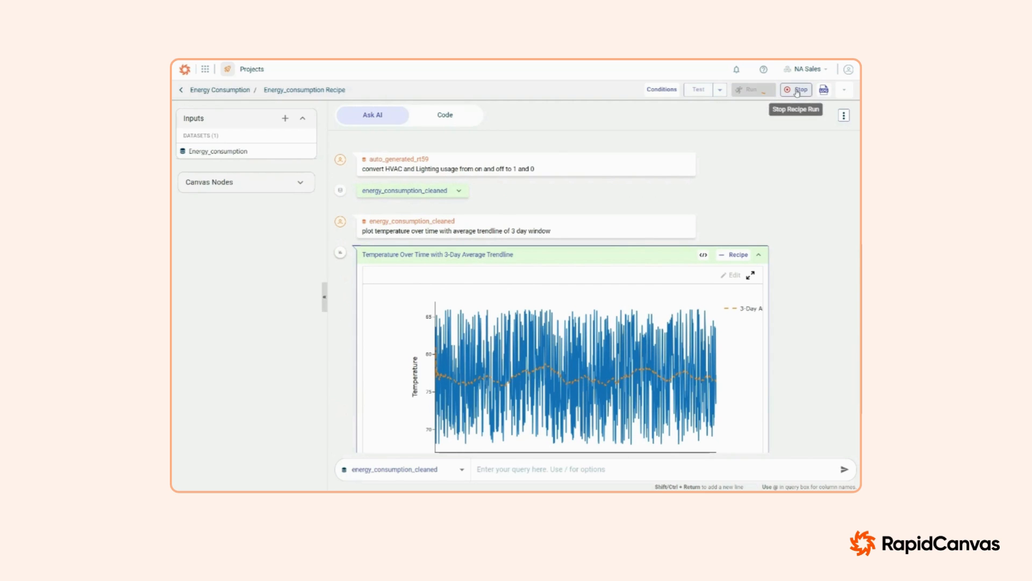
Step: Open the recipe's chart view from the Energy Consumption project canvas to examine the temperature trendline chart
left_click(220, 89)
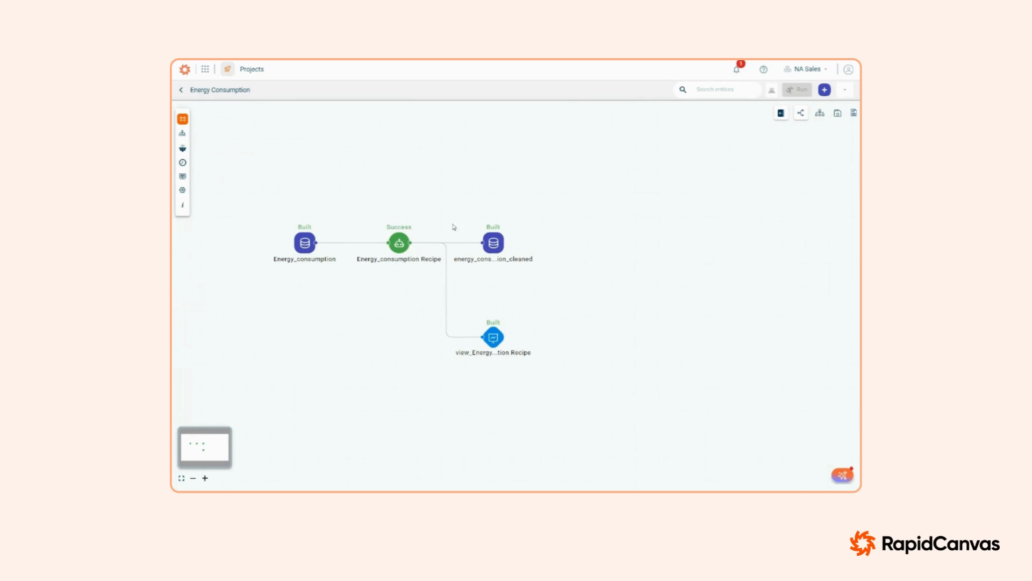
left_click(496, 340)
left_click(485, 306)
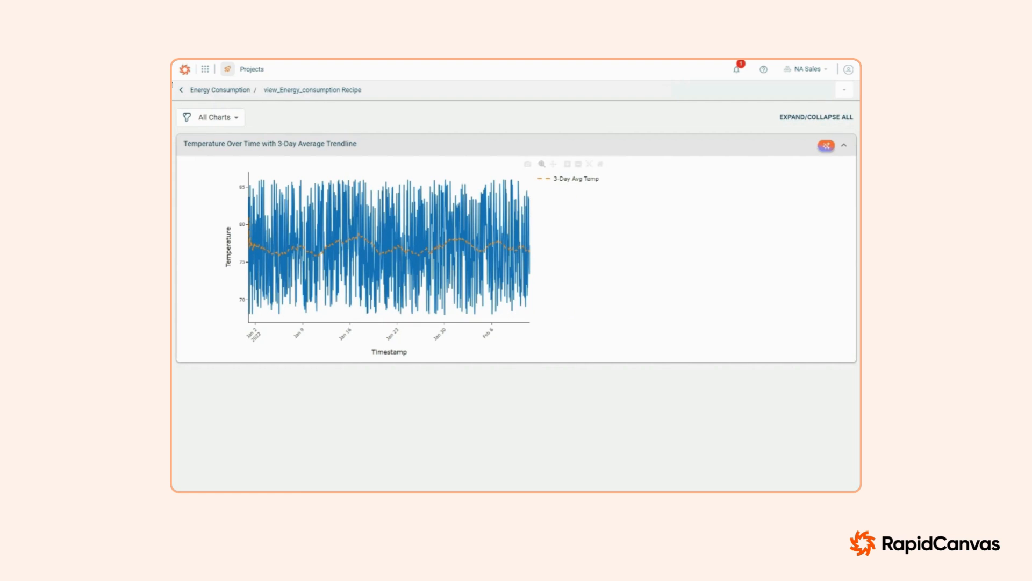
Step: Return to the project canvas, view the energy_consumption_cleaned dataset and examine its columns through to Temperature
left_click(225, 89)
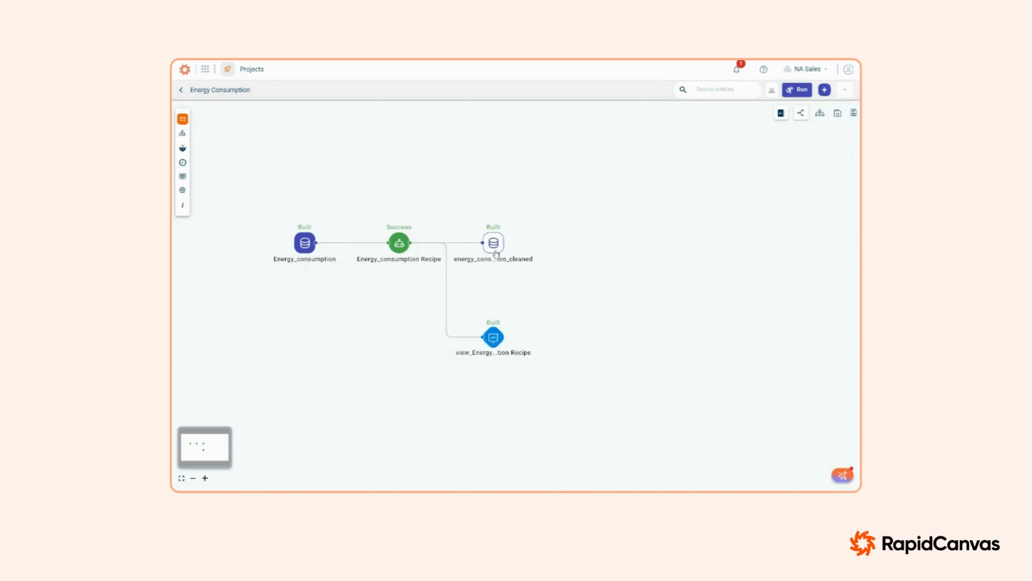
left_click(493, 243)
left_click(458, 212)
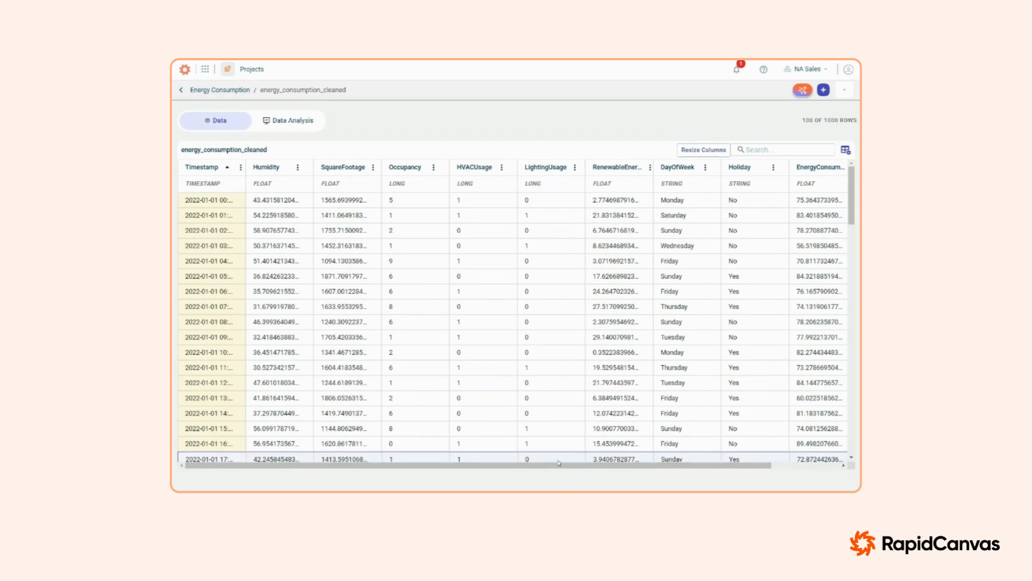
left_click_drag(565, 465, 747, 465)
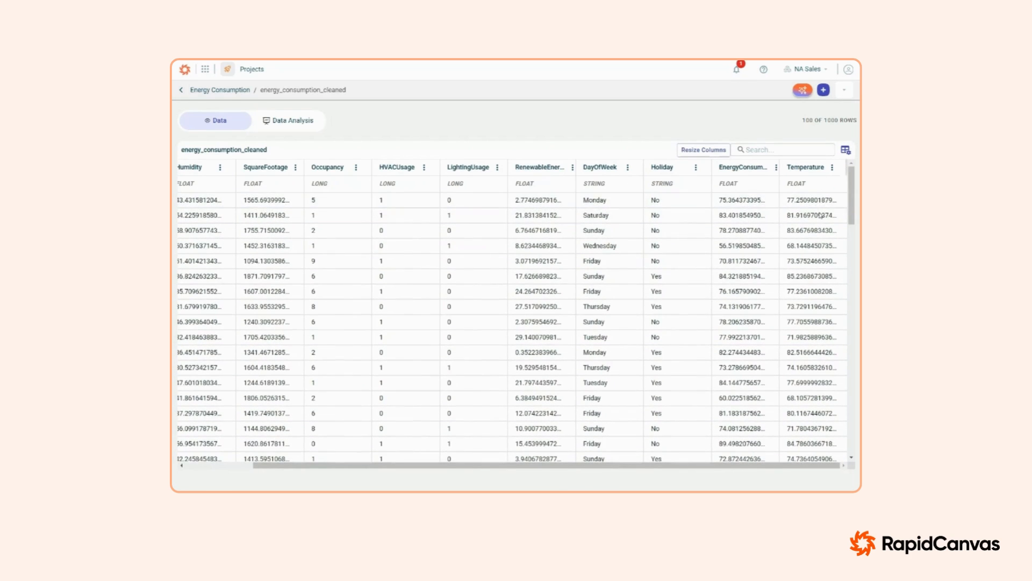
Step: Return to the project canvas and create a Rapid Model Recipe from the energy_consumption_cleaned dataset
left_click(231, 89)
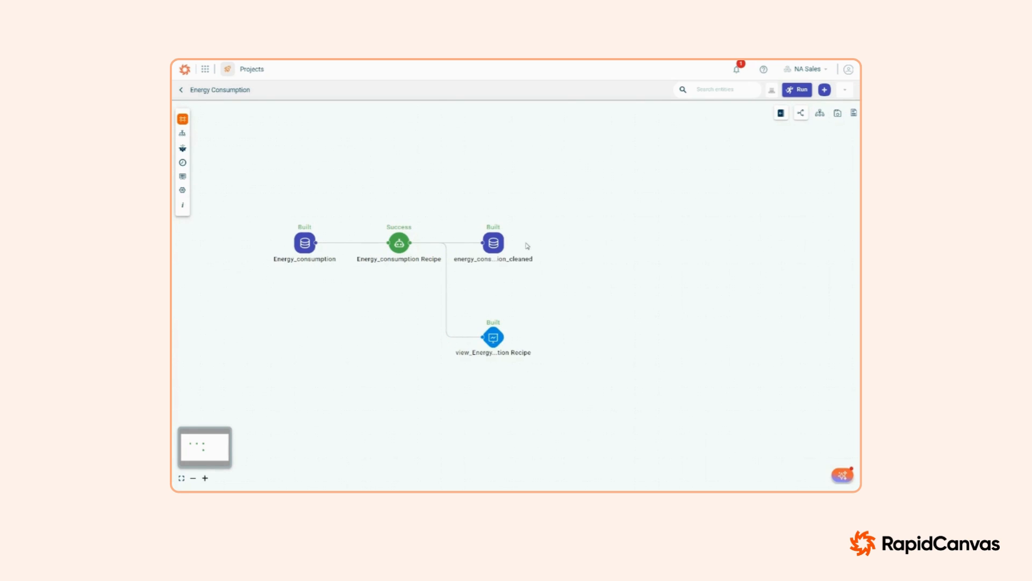
left_click(495, 245)
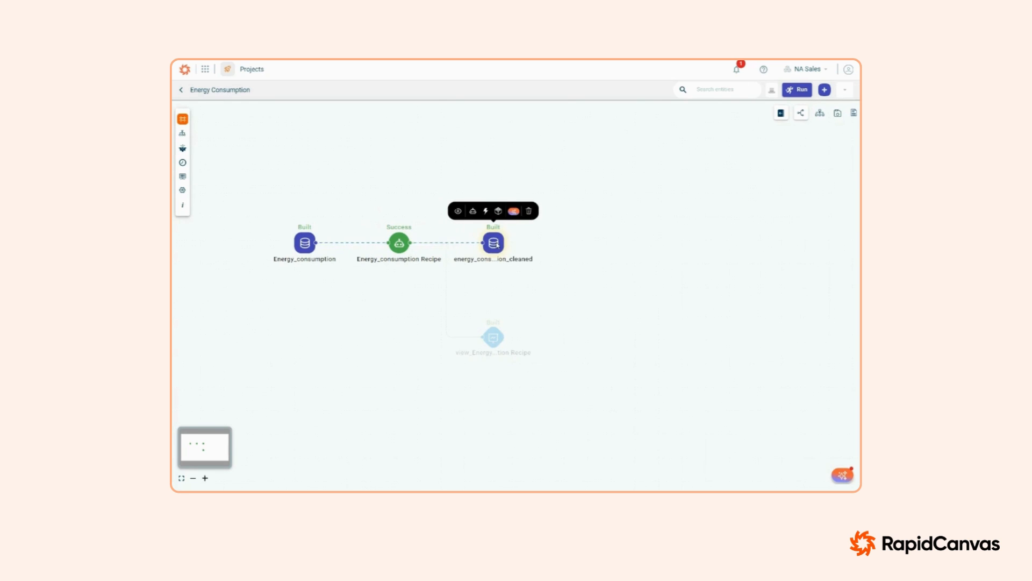
left_click(485, 213)
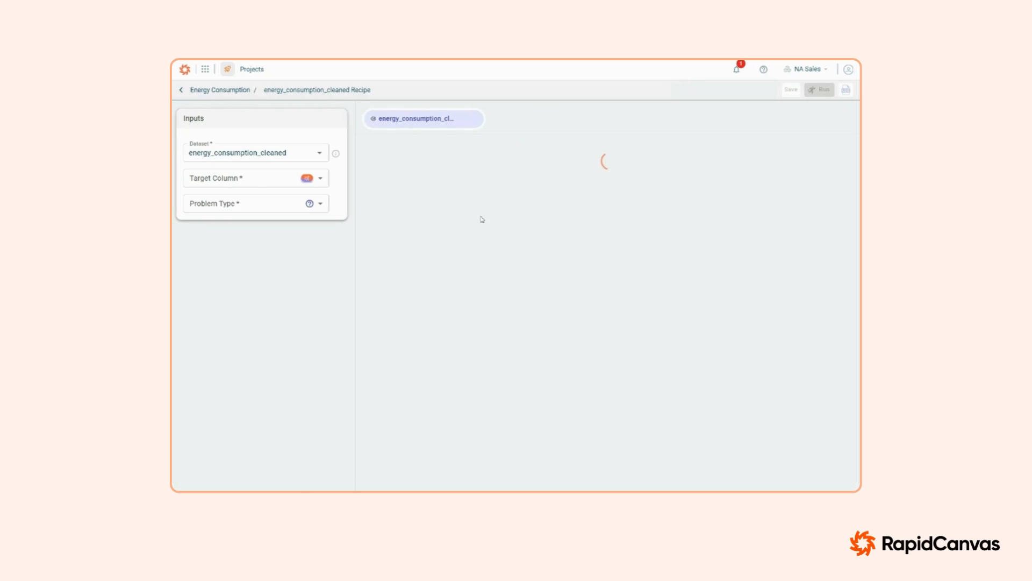
Step: Set EnergyConsumption as the model's target column and keep Regression as the problem type after reviewing the alternatives
left_click(254, 181)
scroll(300, 324, "down", 3)
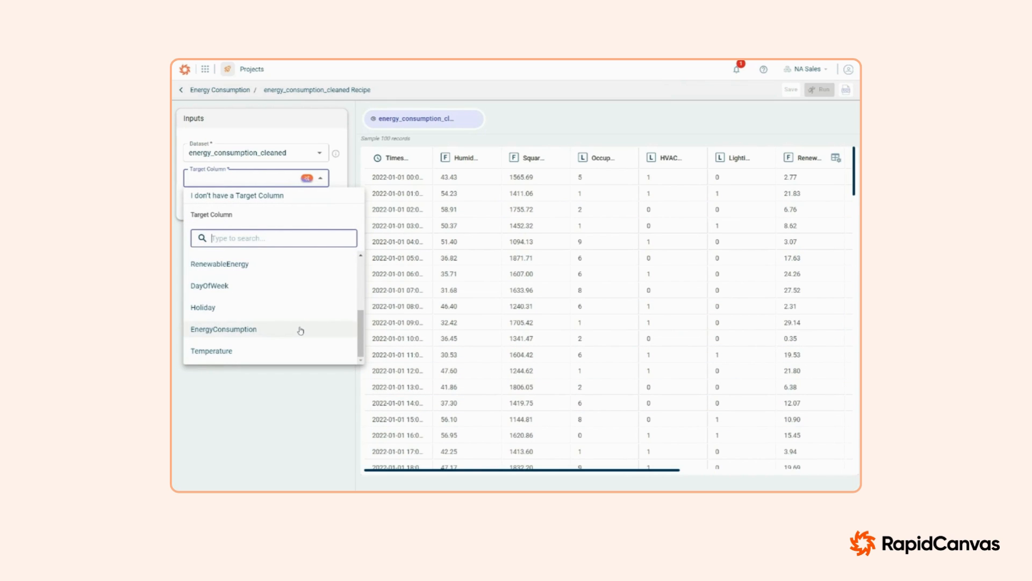
left_click(300, 329)
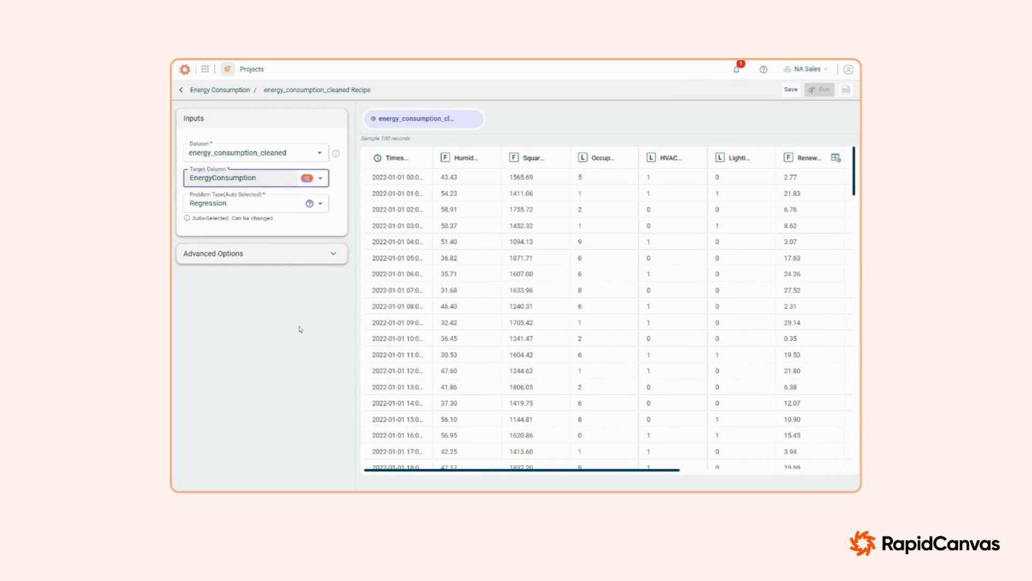
left_click(215, 208)
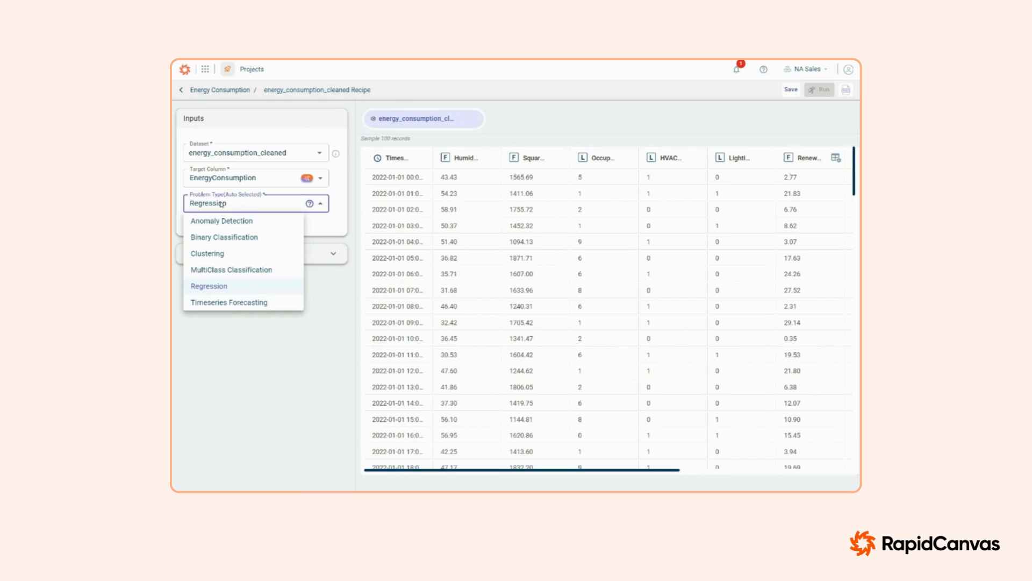
left_click(221, 204)
Step: Freeze the Humidity and Temperature columns in the model recipe's advanced options
left_click(258, 259)
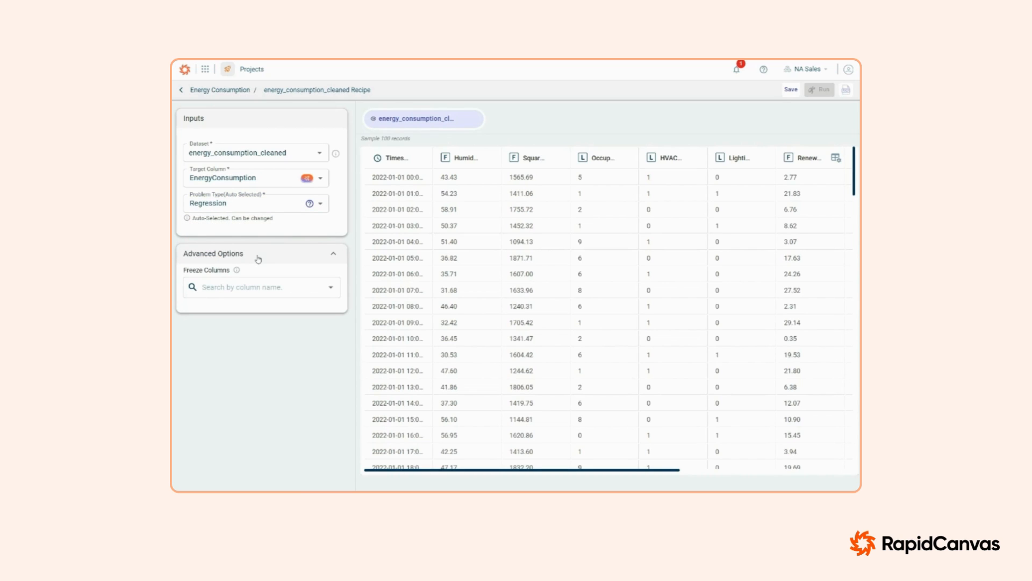
left_click(236, 288)
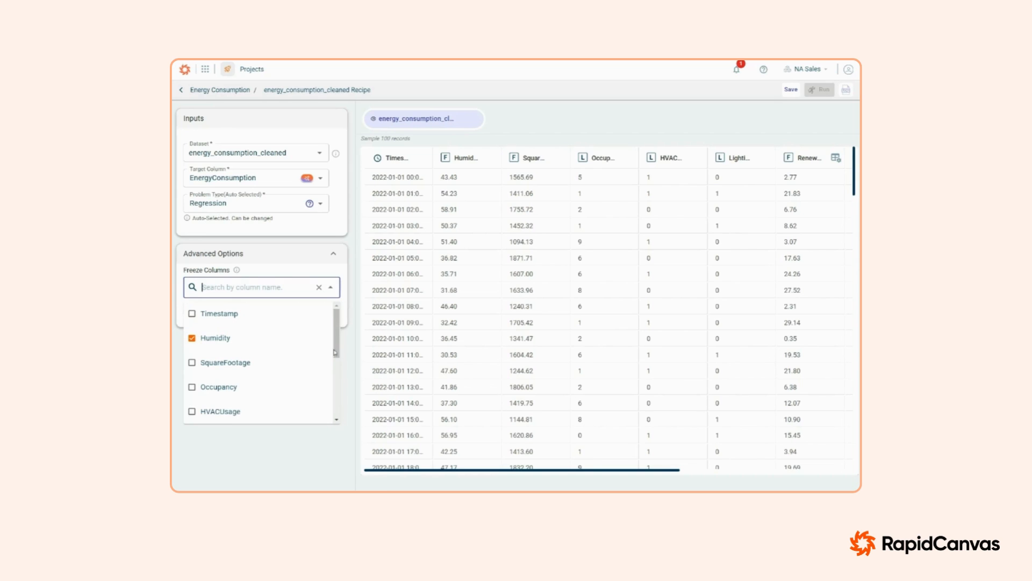
left_click_drag(336, 333, 330, 417)
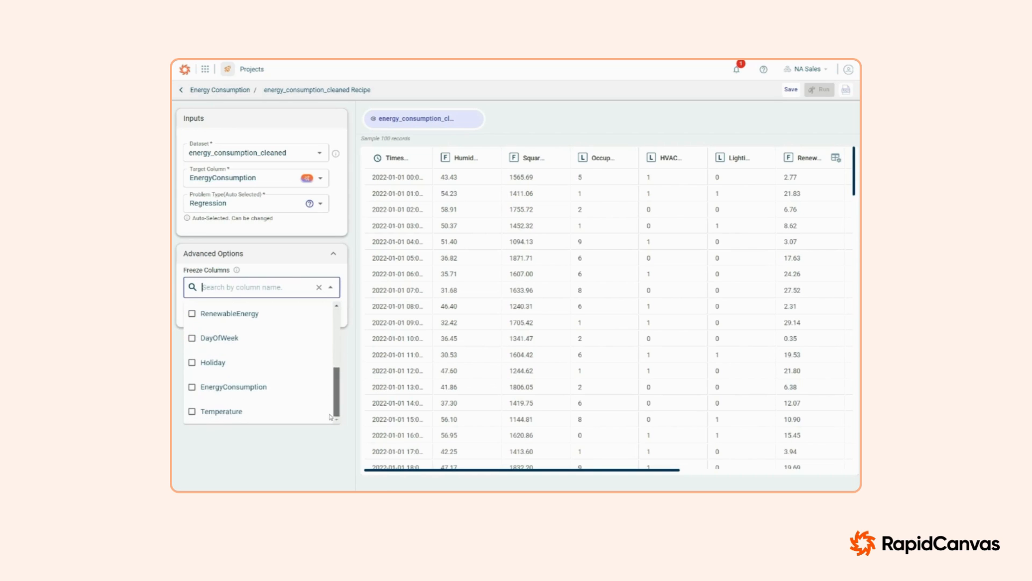
left_click(192, 414)
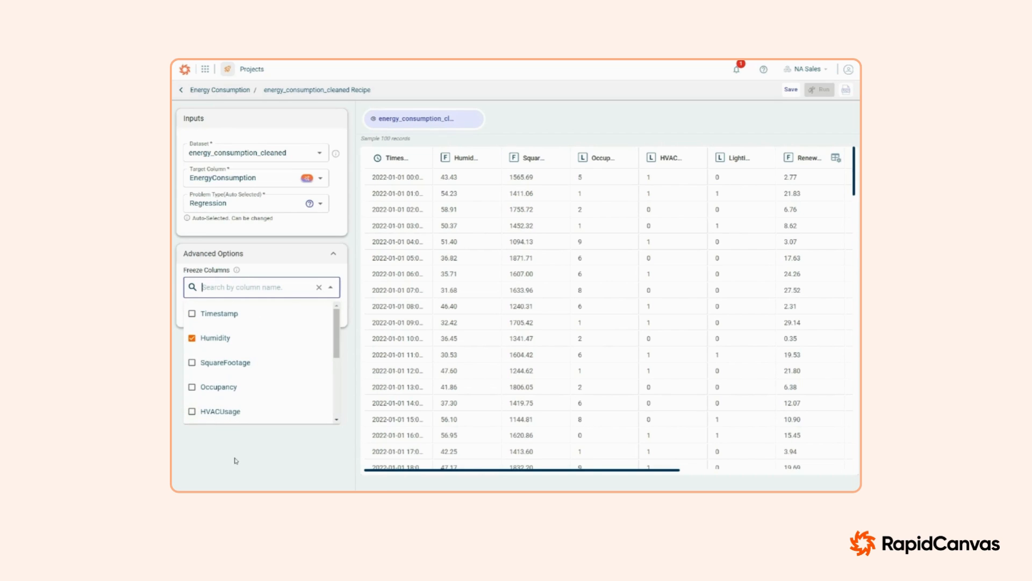
scroll(304, 371, "down", 5)
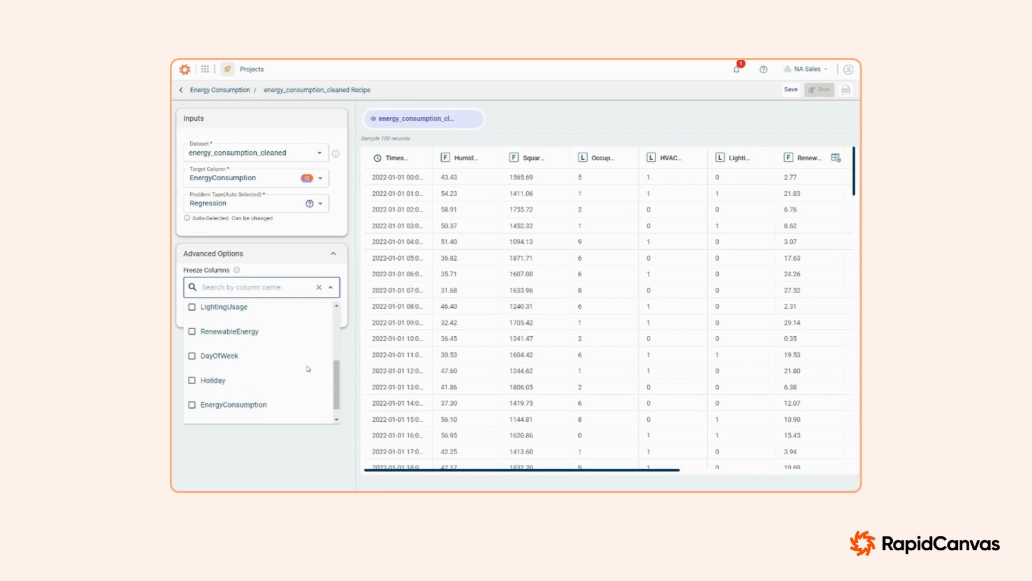
left_click(289, 468)
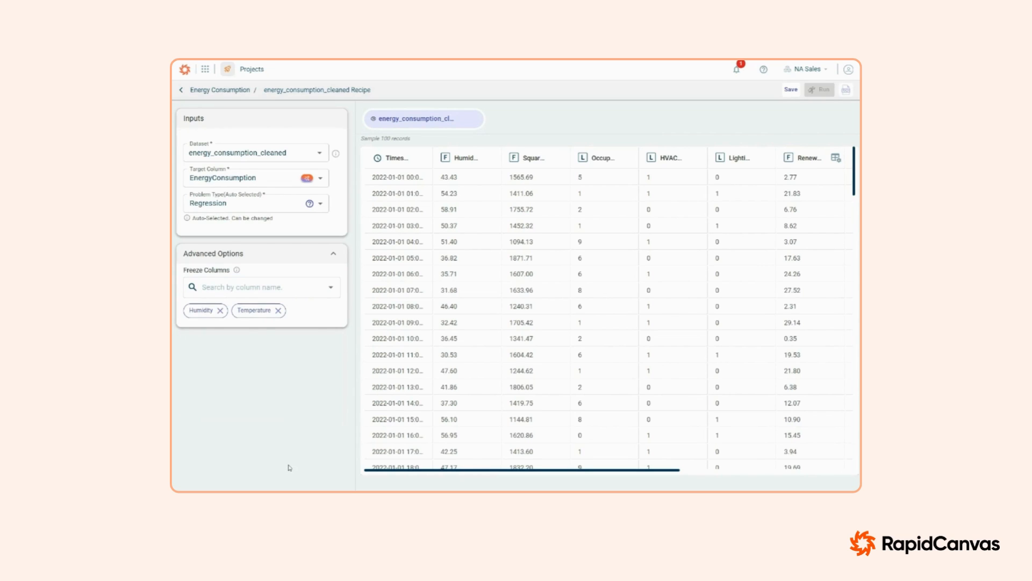
Step: Save and run the energy_consumption_cleaned model recipe, and open the project canvas once the run finishes
left_click(796, 92)
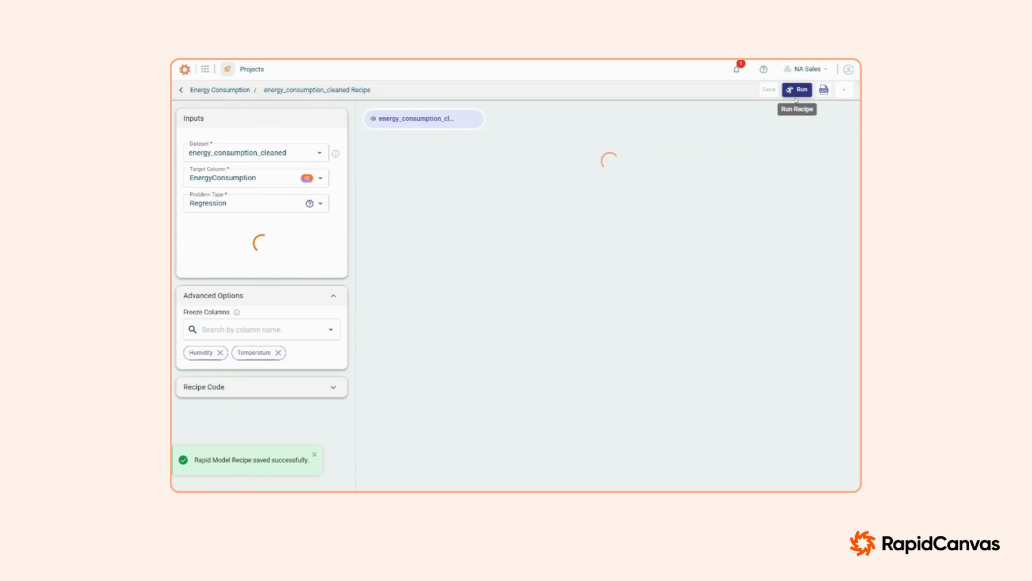
left_click(799, 91)
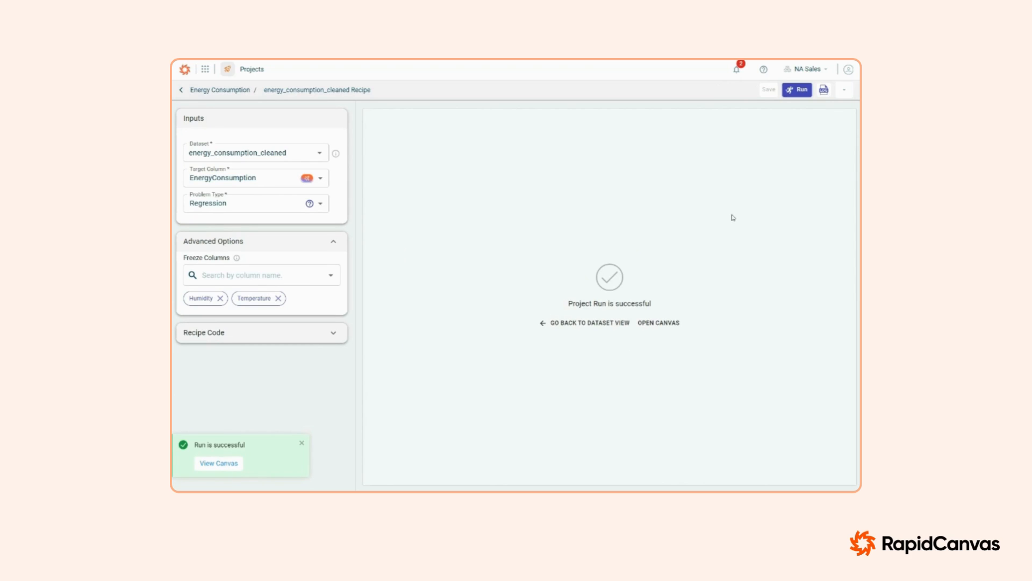
left_click(664, 324)
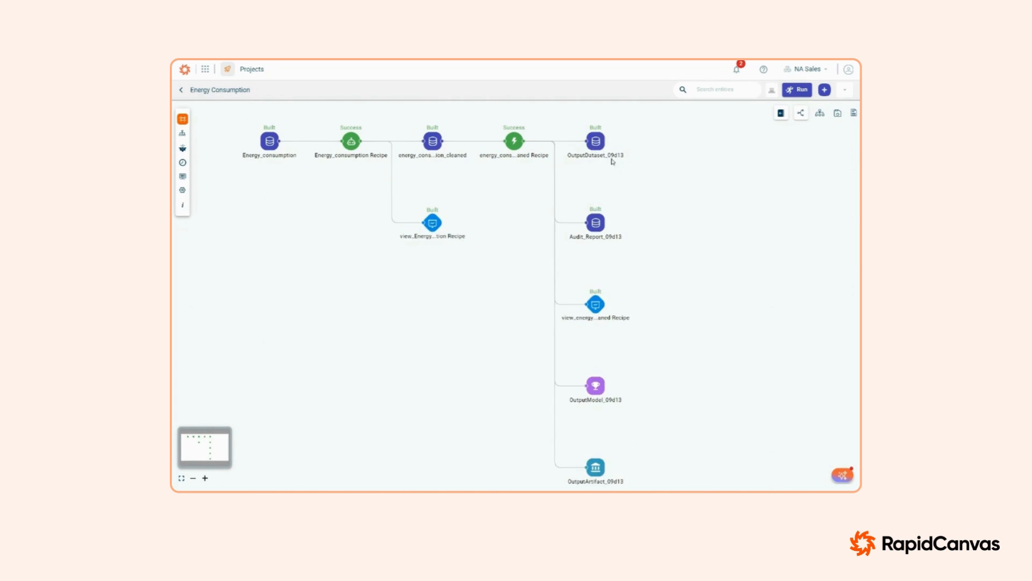
Step: View the OutputDataset_09d13 dataset and examine its columns through to the predict column
left_click(597, 142)
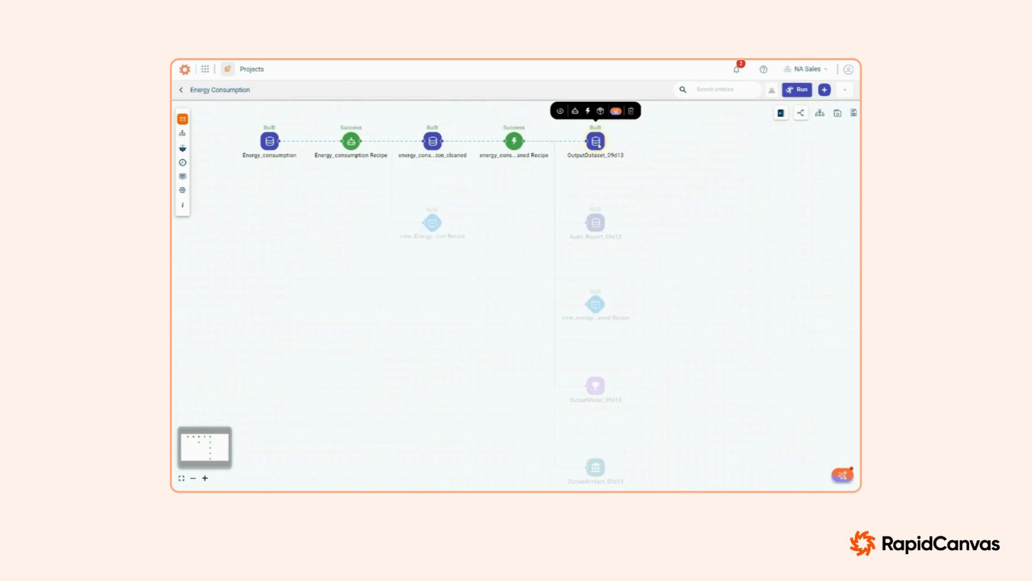
left_click(558, 111)
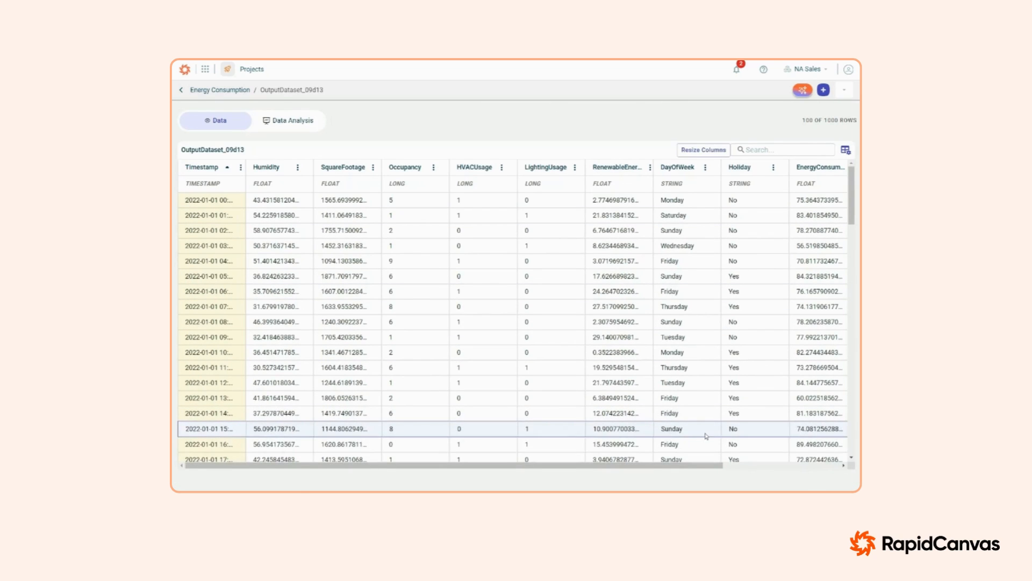
left_click_drag(681, 466, 806, 465)
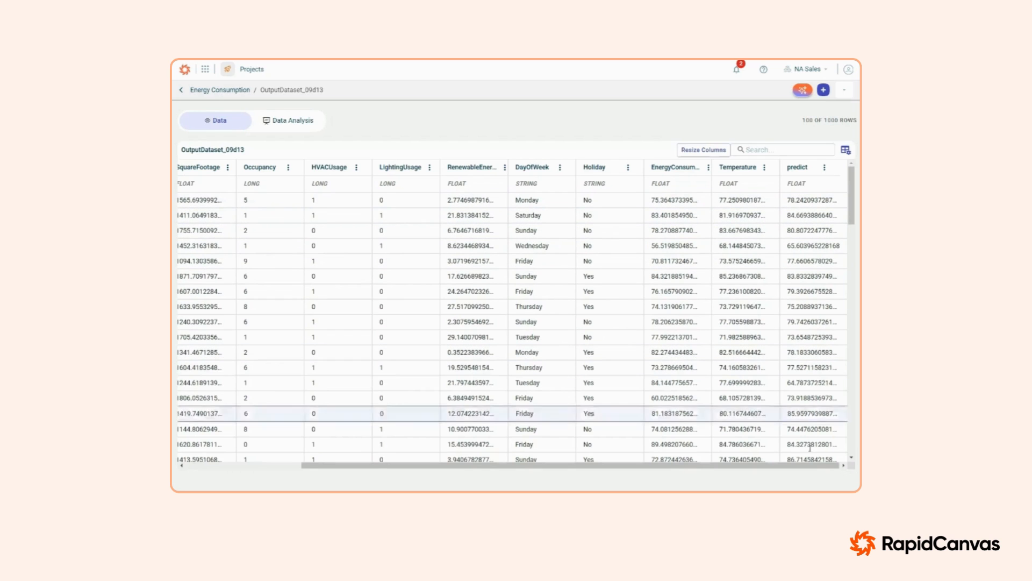
Step: Return to the project canvas, view the model recipe's charts and examine Feature Importance and Predicted vs. Actual
left_click(225, 91)
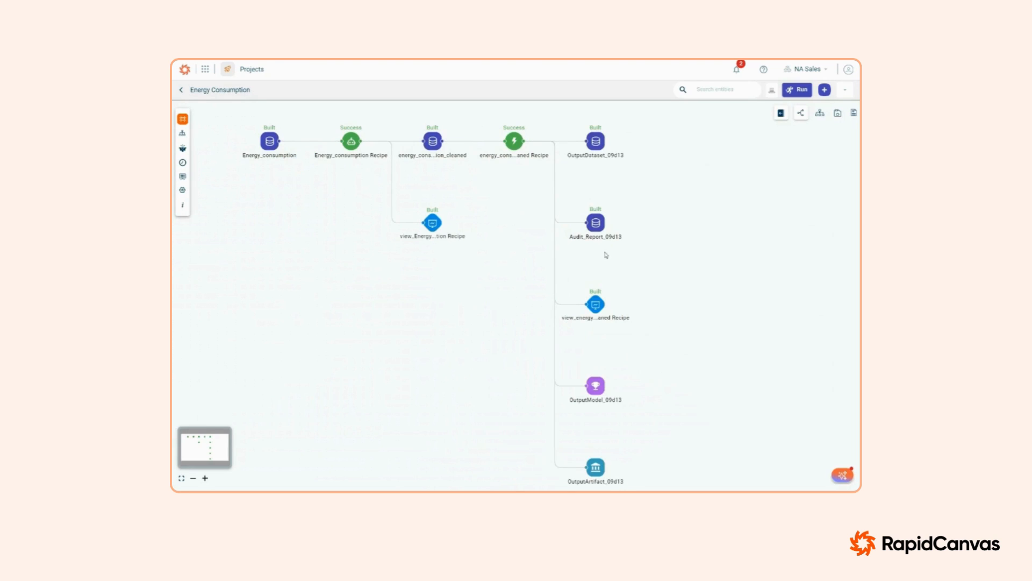
left_click(593, 305)
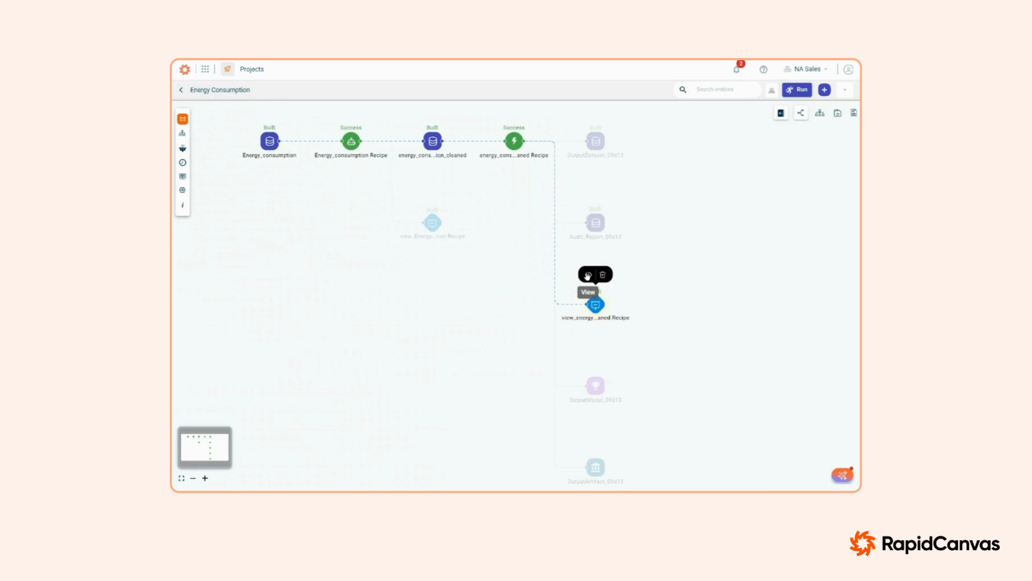
left_click(588, 275)
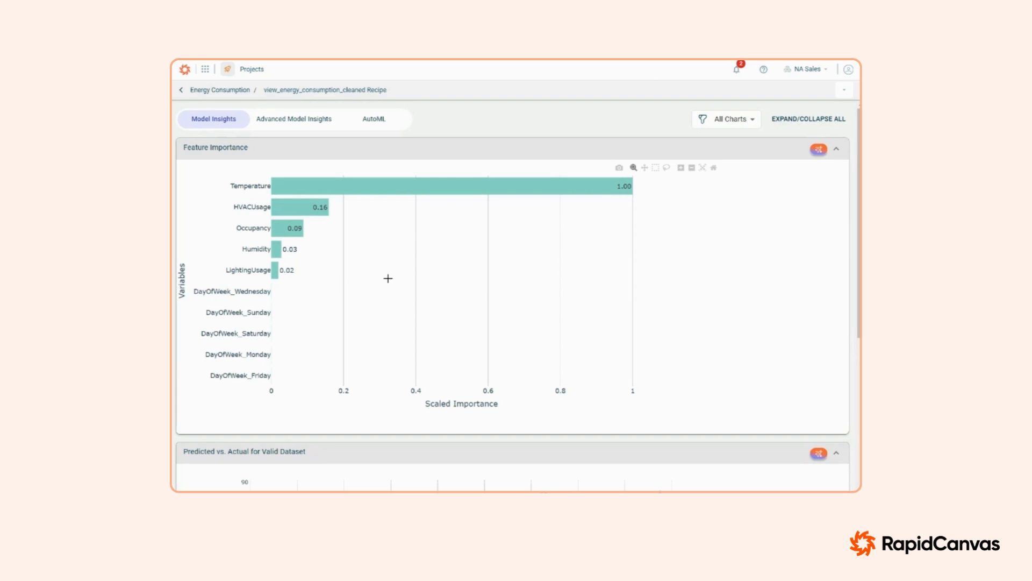
scroll(413, 320, "down", 1)
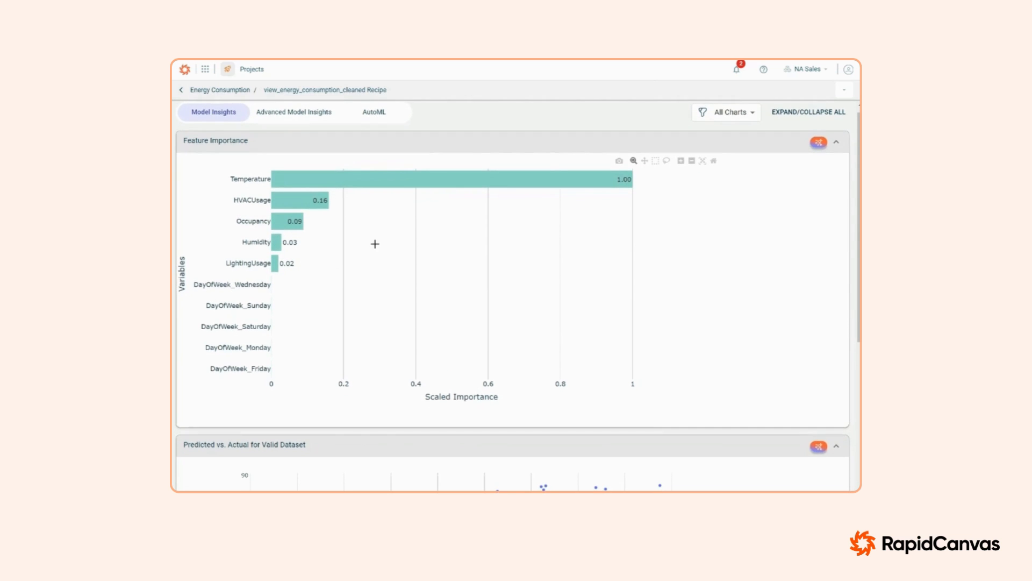
scroll(374, 243, "down", 5)
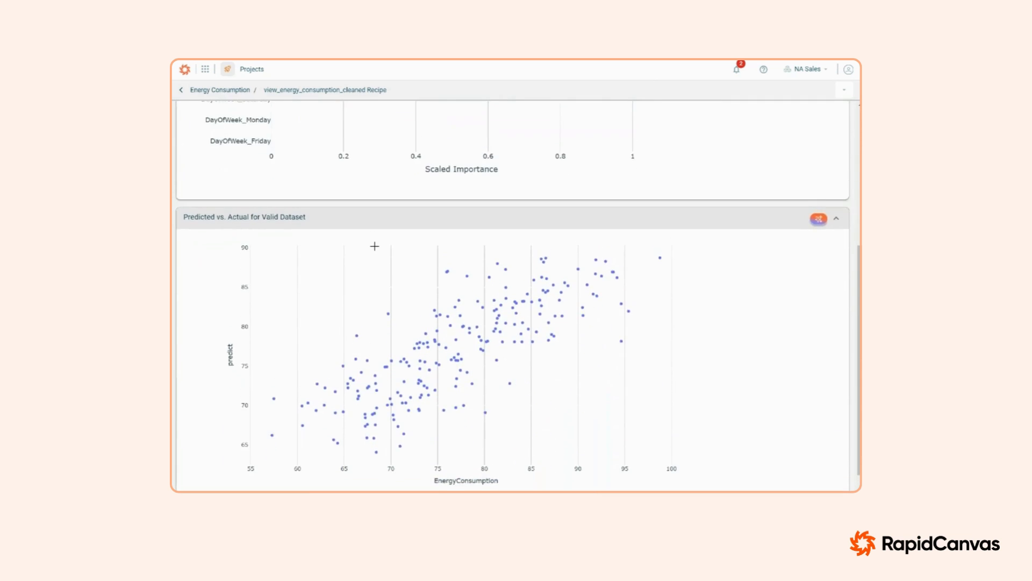
scroll(375, 246, "down", 1)
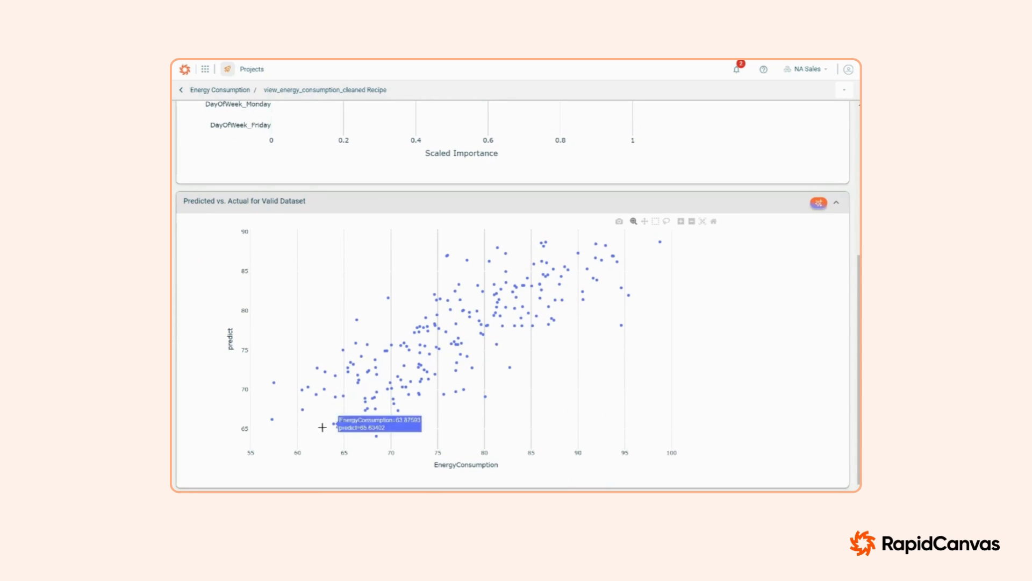
mouse_move(405, 379)
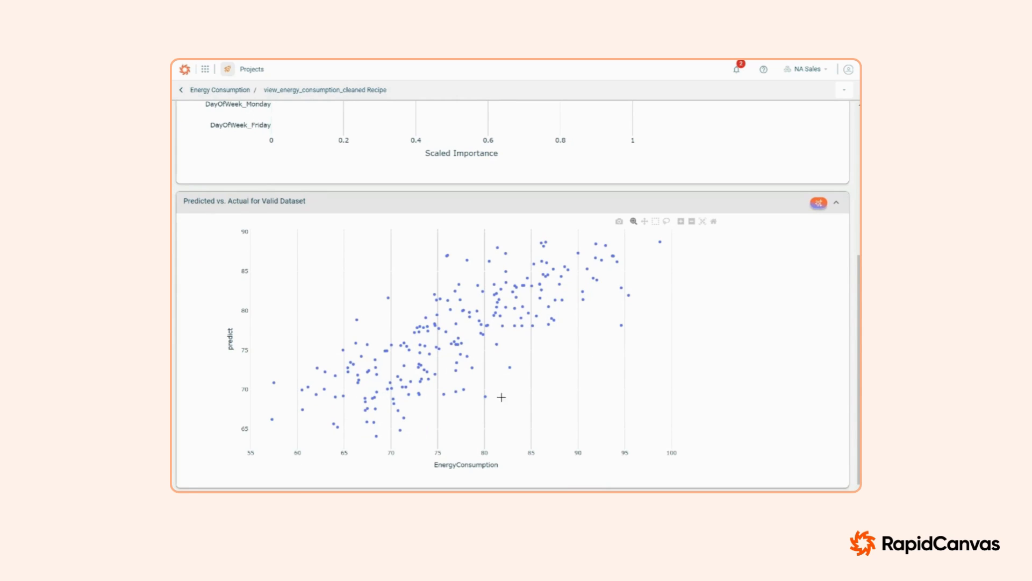
scroll(482, 354, "up", 5)
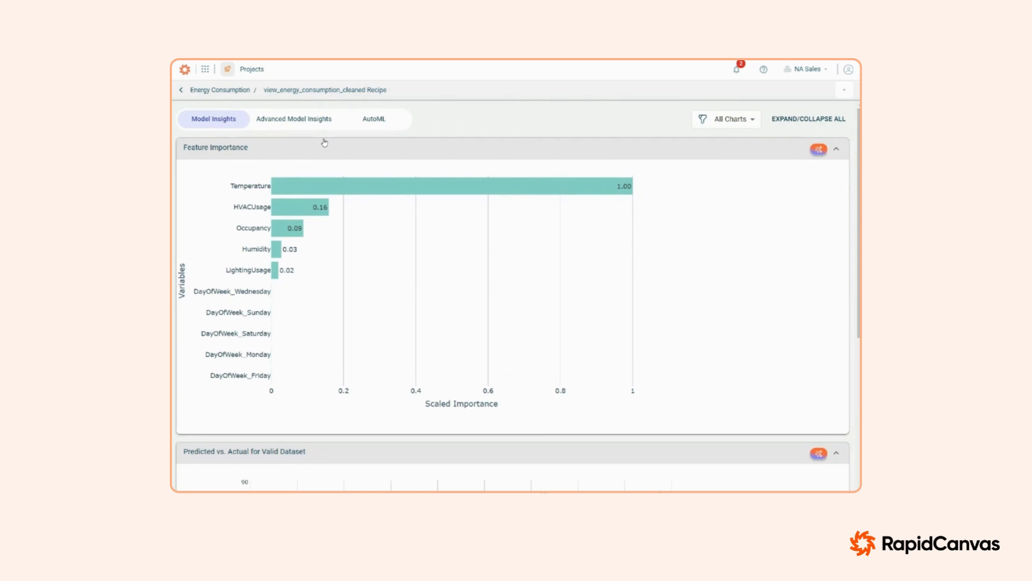
Step: Examine the advanced model insights, covering the AutoML performance summary, correlation matrix and learning curve
left_click(304, 121)
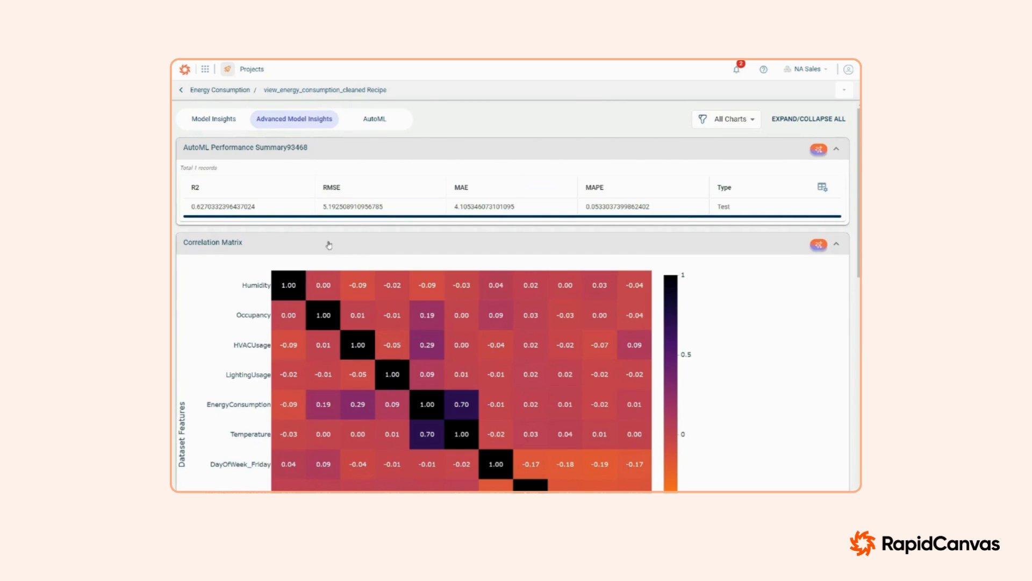
scroll(319, 238, "down", 3)
scroll(320, 238, "down", 7)
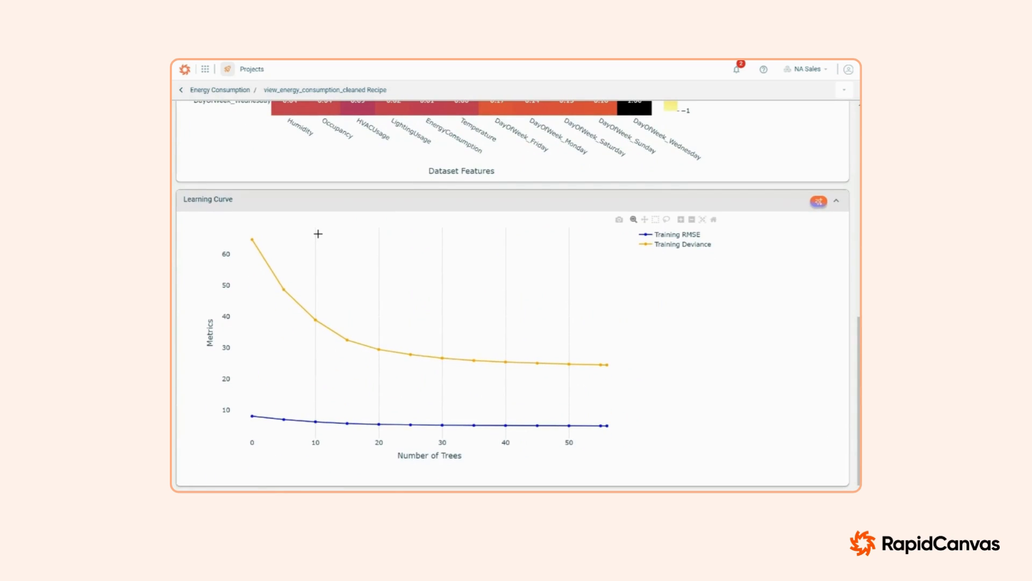
scroll(398, 249, "up", 10)
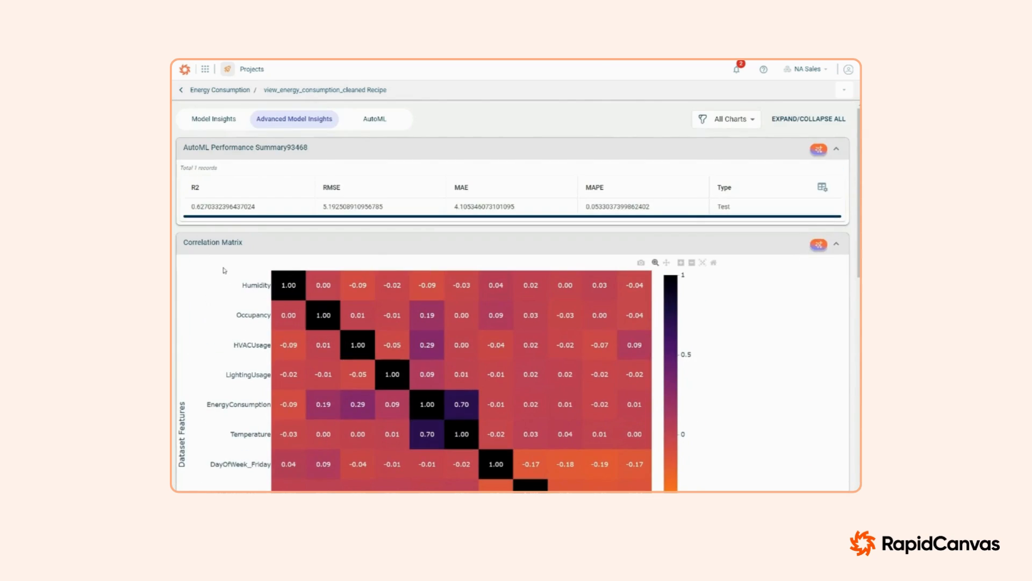
Step: Review the AutoML leaderboard summary and the variable importance heatmap across the candidate models
left_click(376, 124)
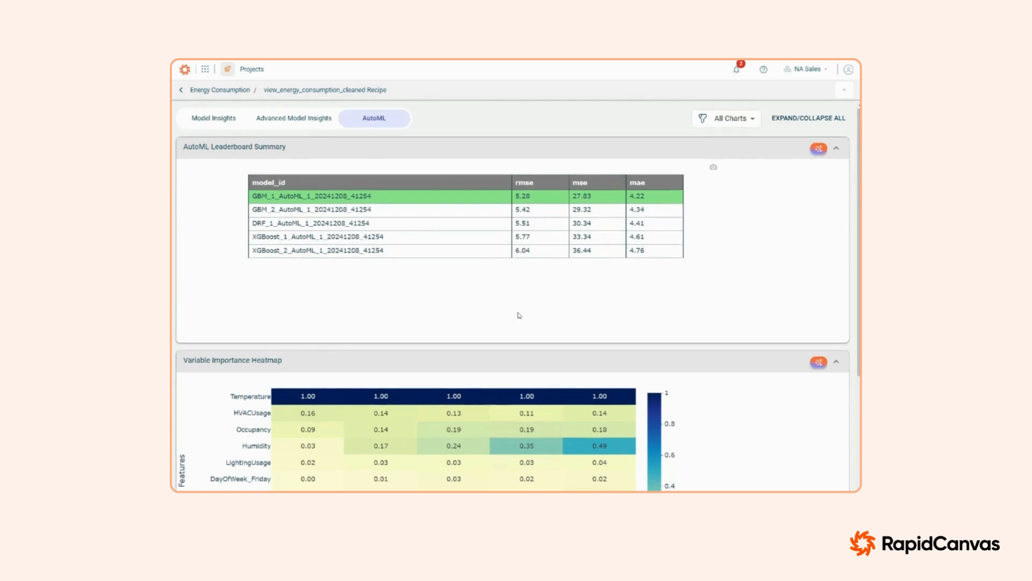
scroll(518, 314, "down", 3)
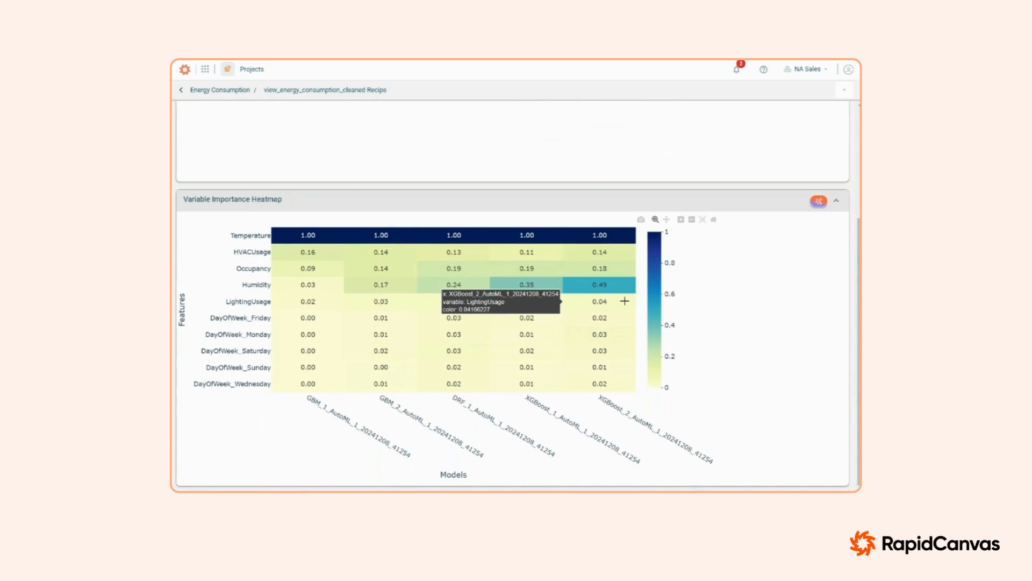
scroll(600, 323, "up", 3)
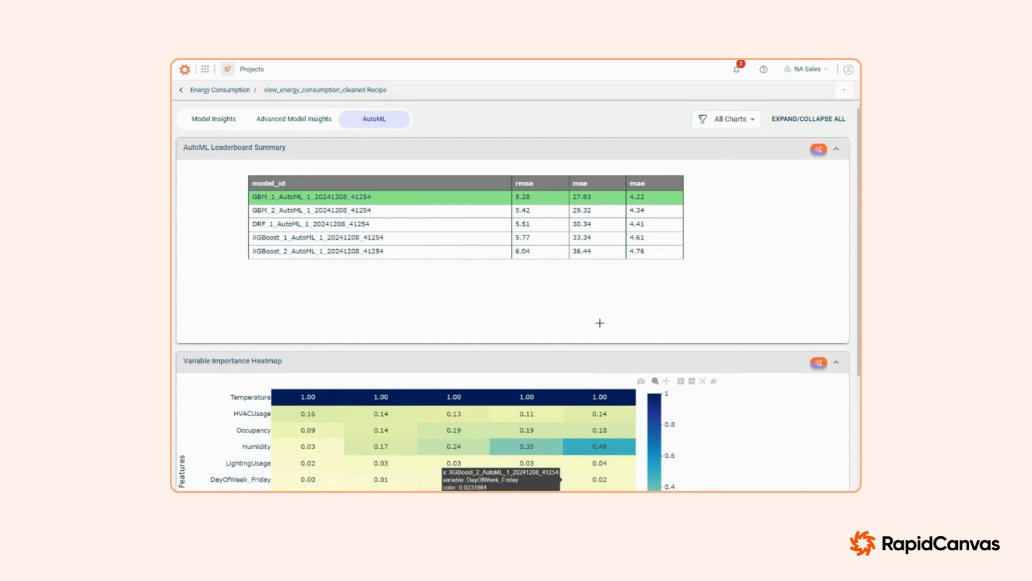
Step: Return to the project canvas and check the actions available for the OutputModel_09d13 model
left_click(221, 90)
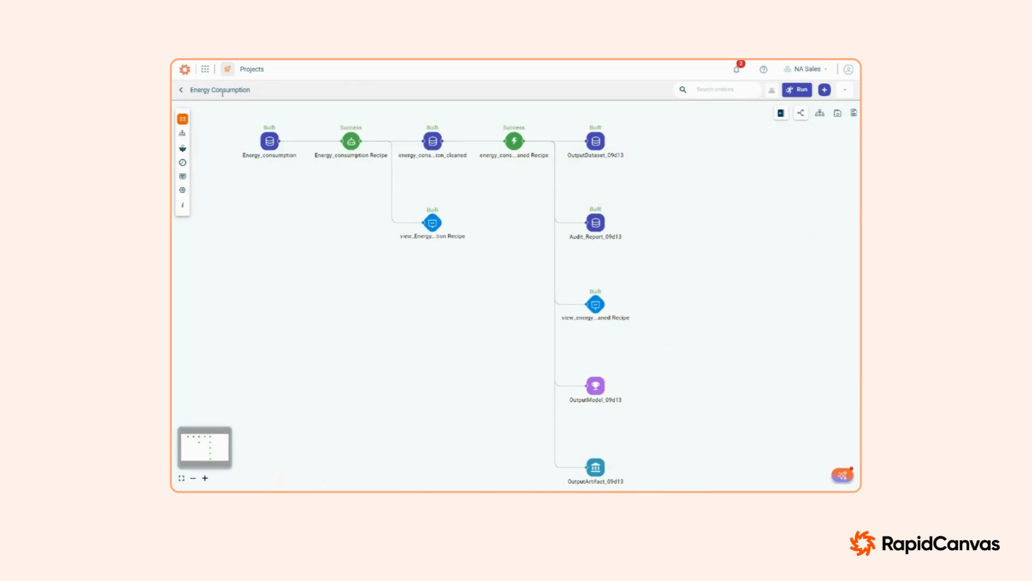
left_click(598, 399)
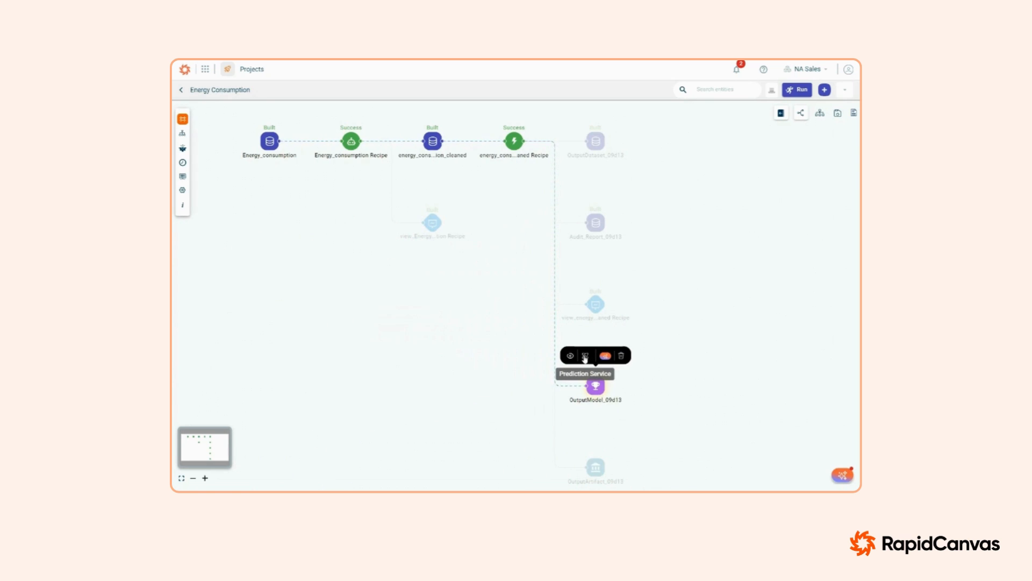
left_click(686, 420)
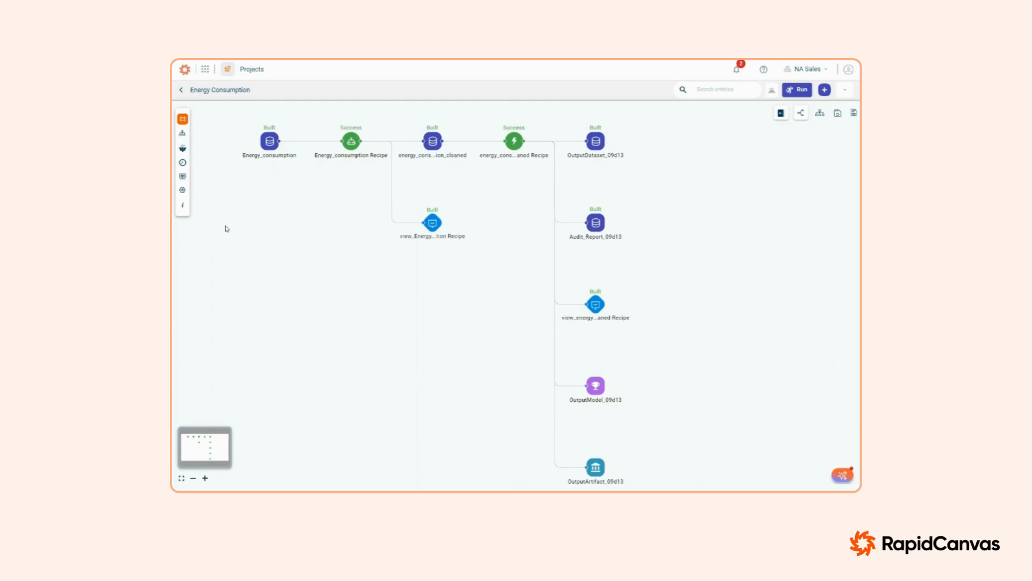
Step: Create a Model DataApp named Energy Consumption from the energy_consumption_cleaned Recipe in the High Grade environment
left_click(181, 180)
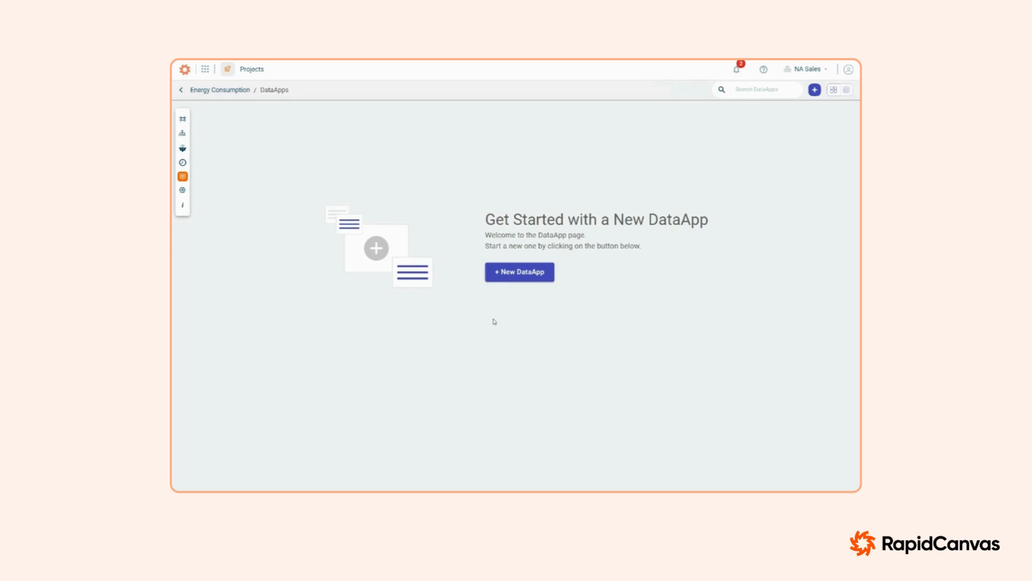
left_click(508, 272)
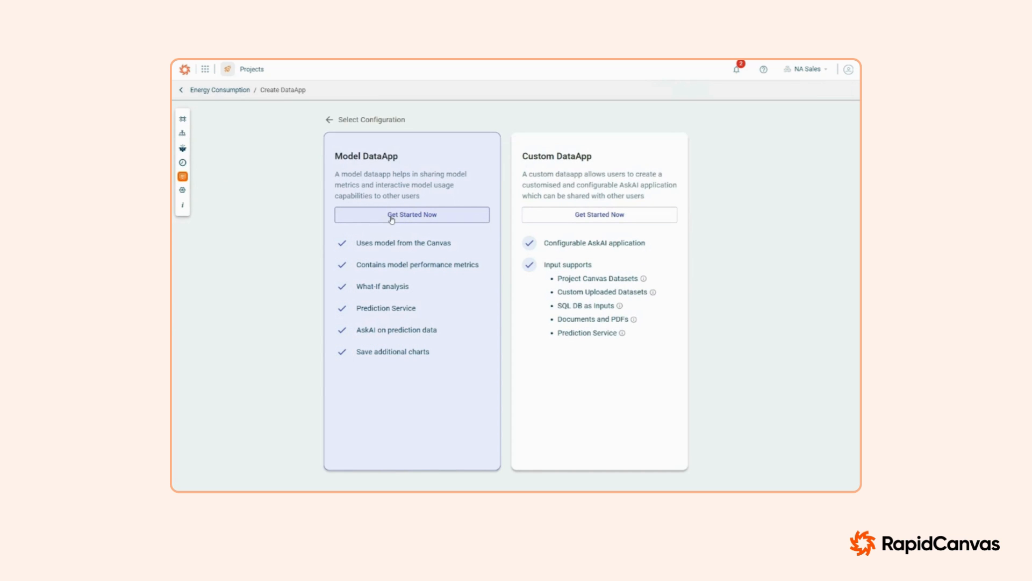
left_click(391, 216)
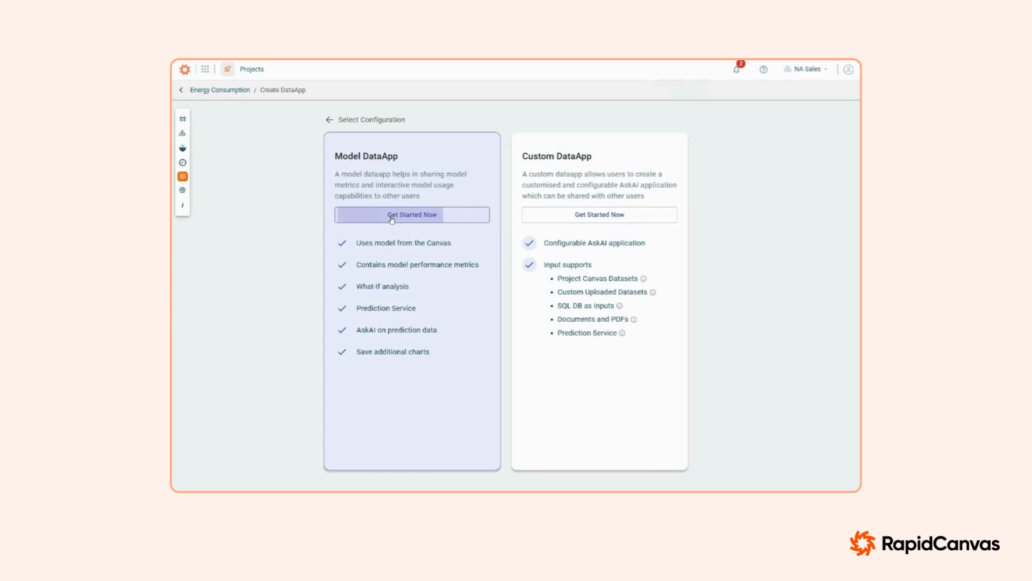
left_click(389, 152)
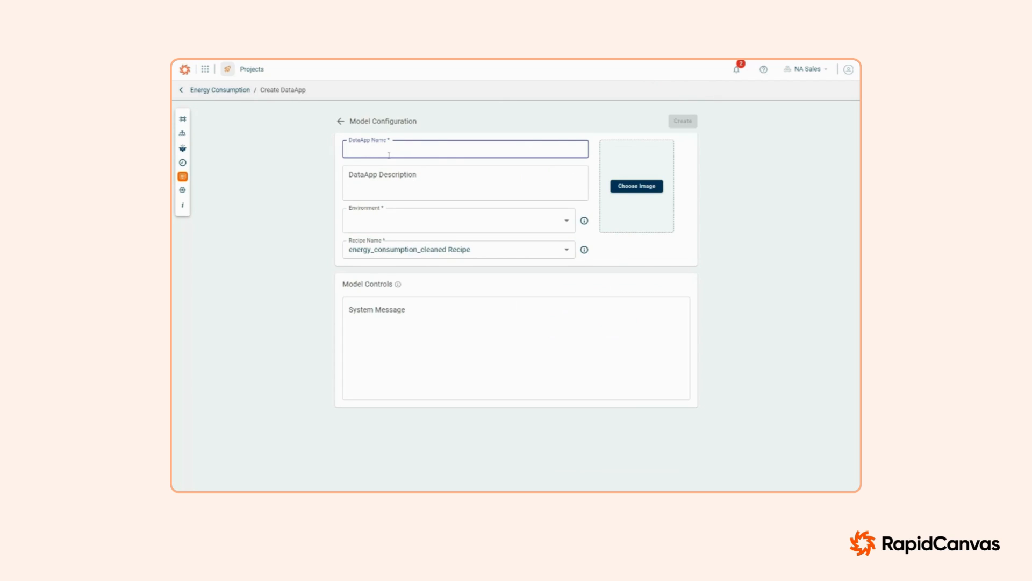
type("Energy Consumption")
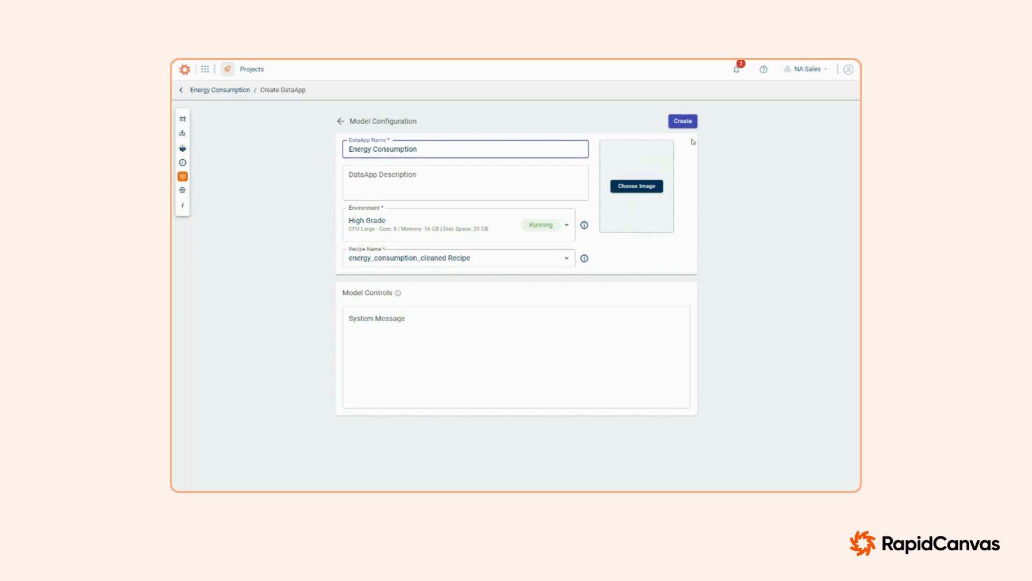
left_click(678, 123)
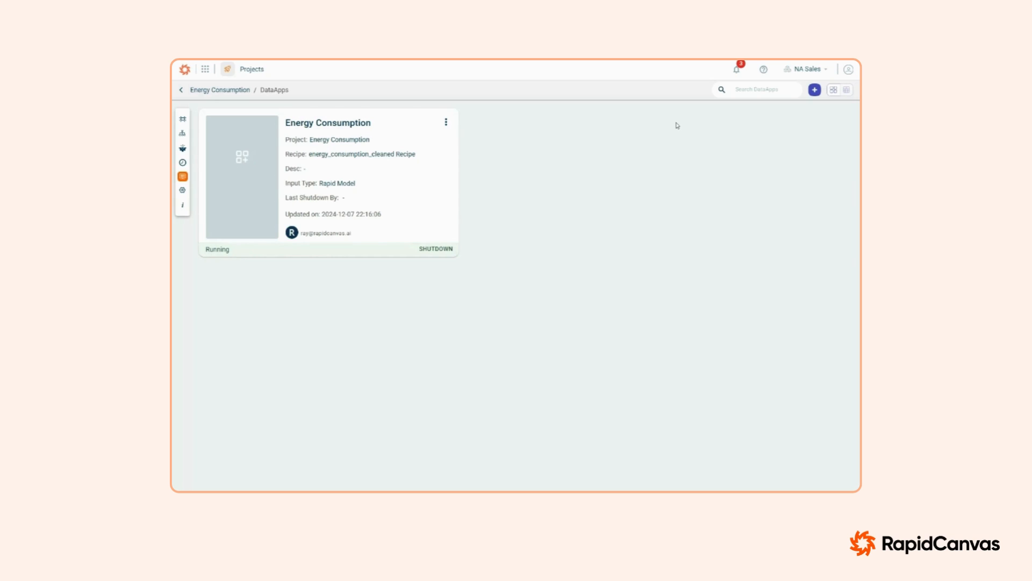
Step: Open the Energy Consumption DataApp and review its Feature Importance and Model Performance charts with their explanations
left_click(342, 125)
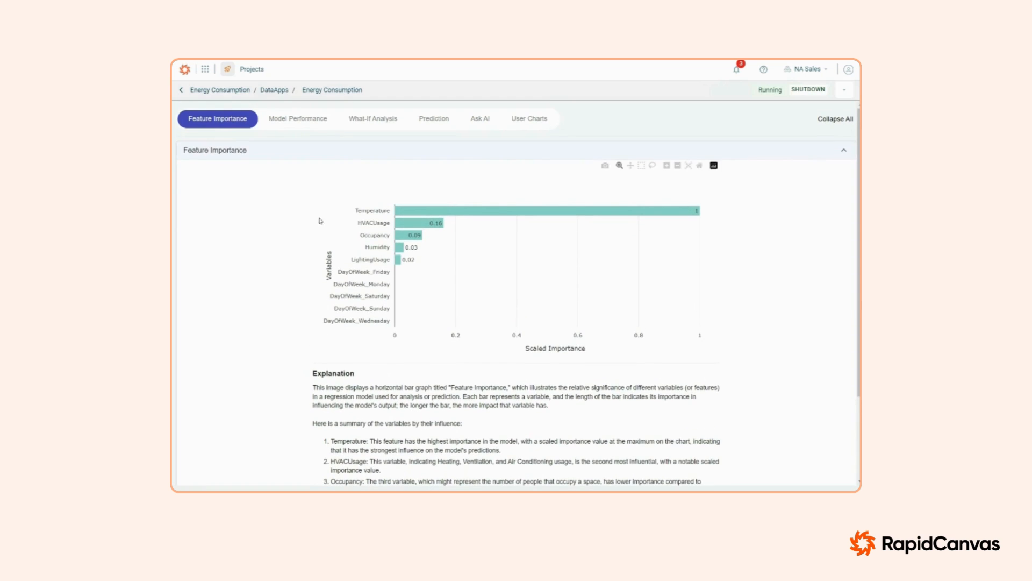
left_click(291, 119)
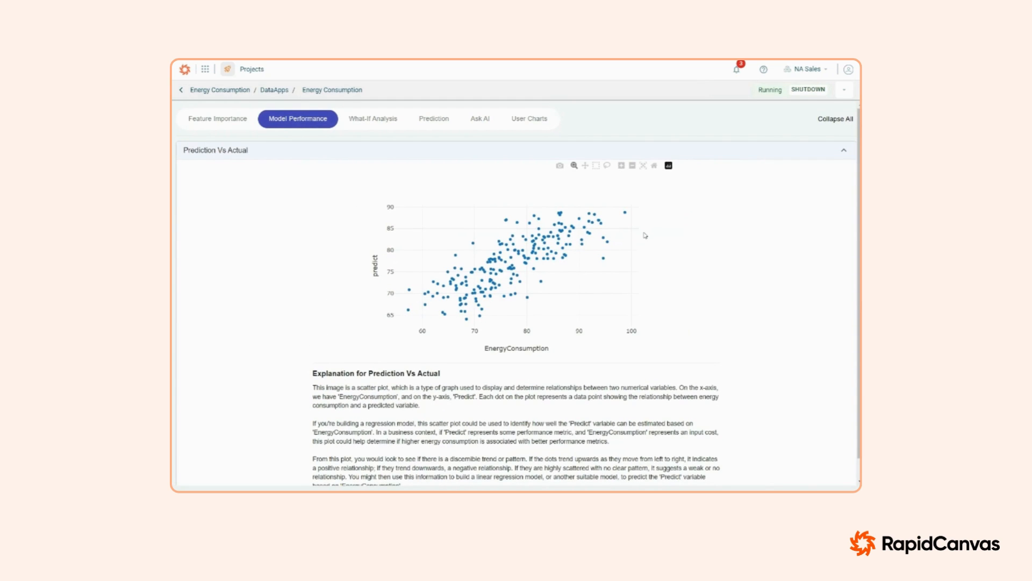
Step: In What-If Analysis, try Humidity 42.9 and Occupancy 2, adjust Temperature, and randomize the filters to predict an outcome
left_click(367, 120)
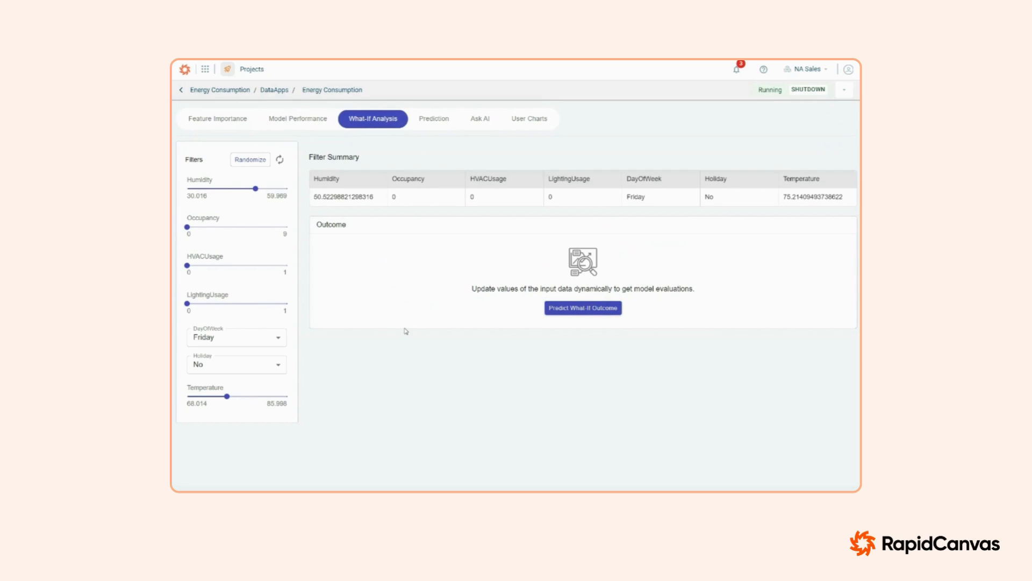
left_click_drag(255, 189, 230, 189)
left_click_drag(188, 227, 209, 227)
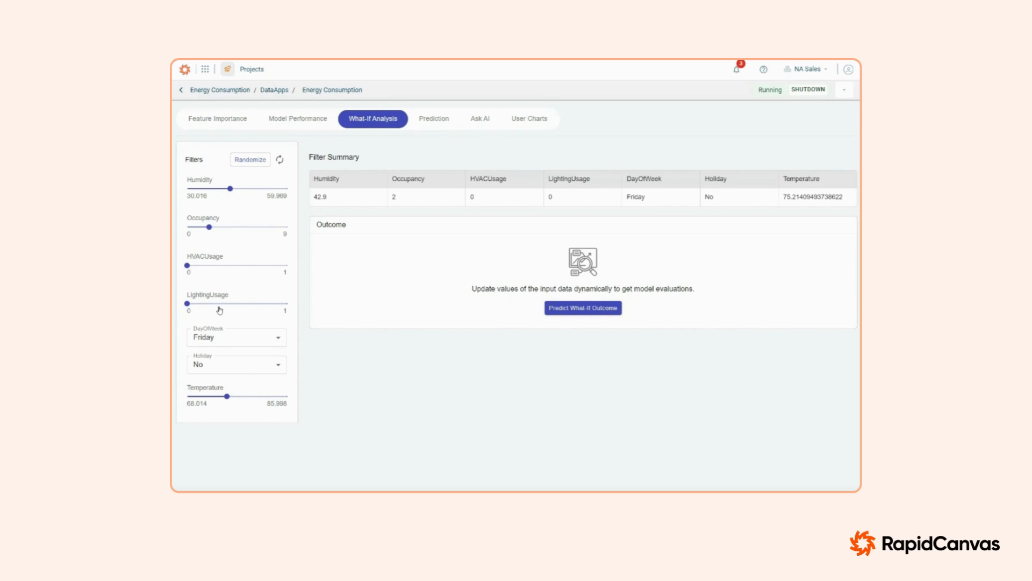
left_click_drag(227, 396, 237, 396)
left_click(251, 160)
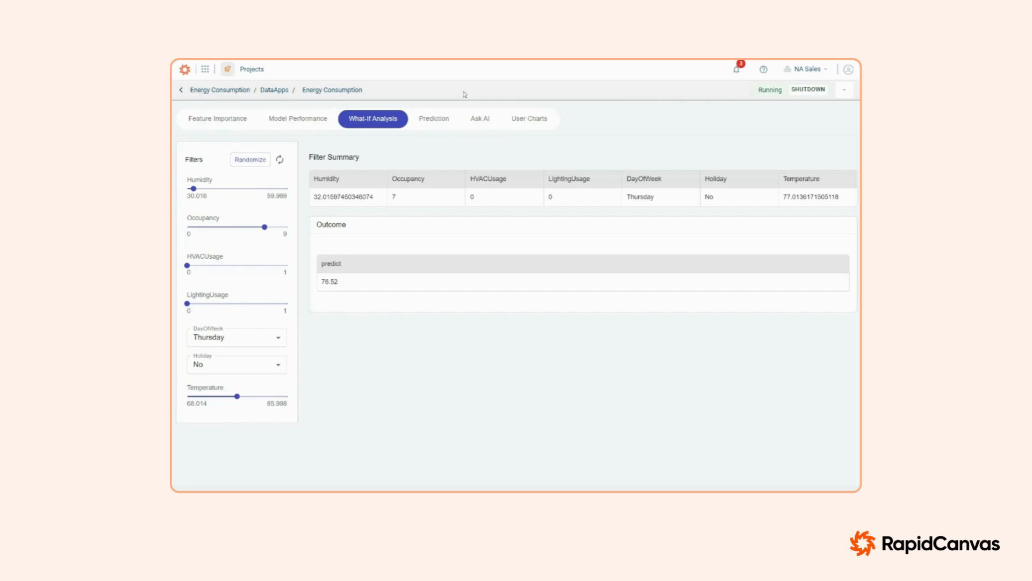
Step: Check the Prediction page's requirements and ask in Ask AI "plot humidity and temperature overtime?" on the energy_consumption_cleaned dataset
left_click(437, 126)
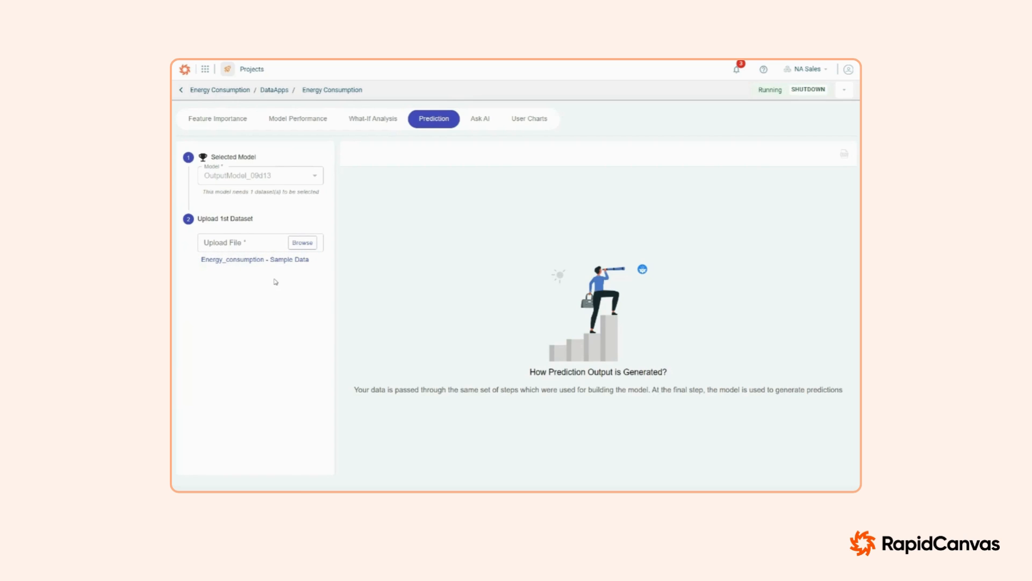
left_click(482, 119)
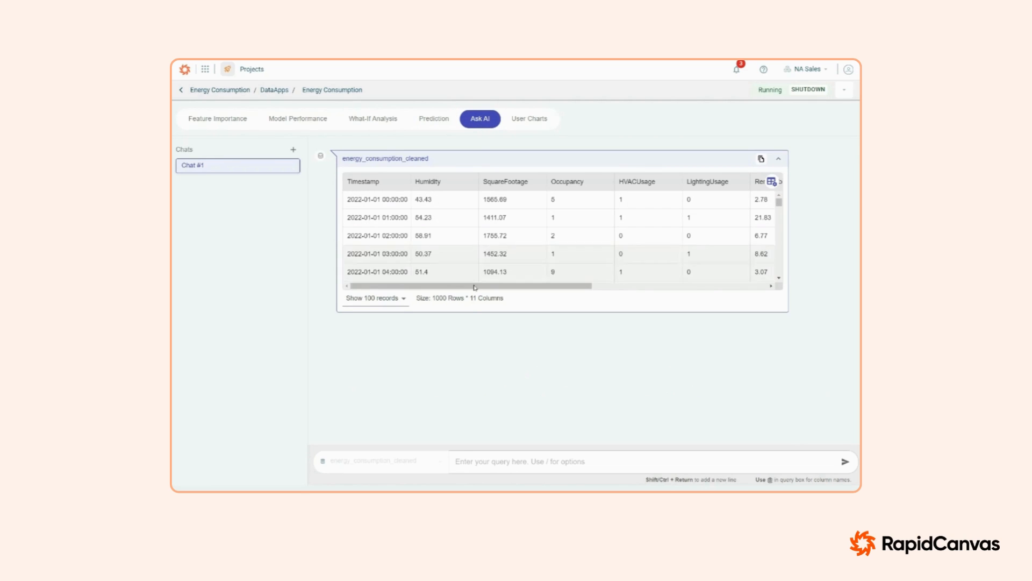
left_click(508, 461)
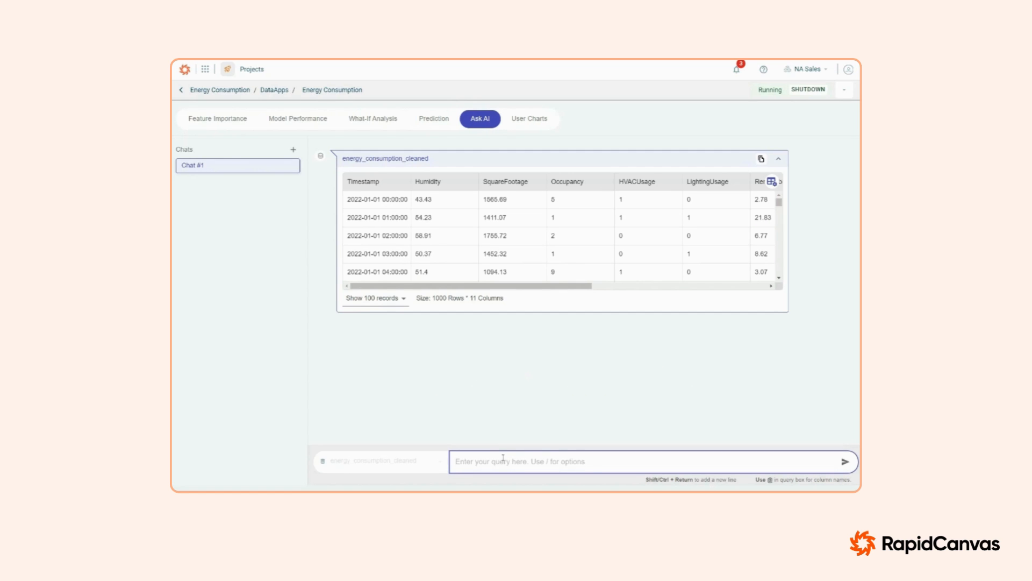
type("plot humidity and temperatur")
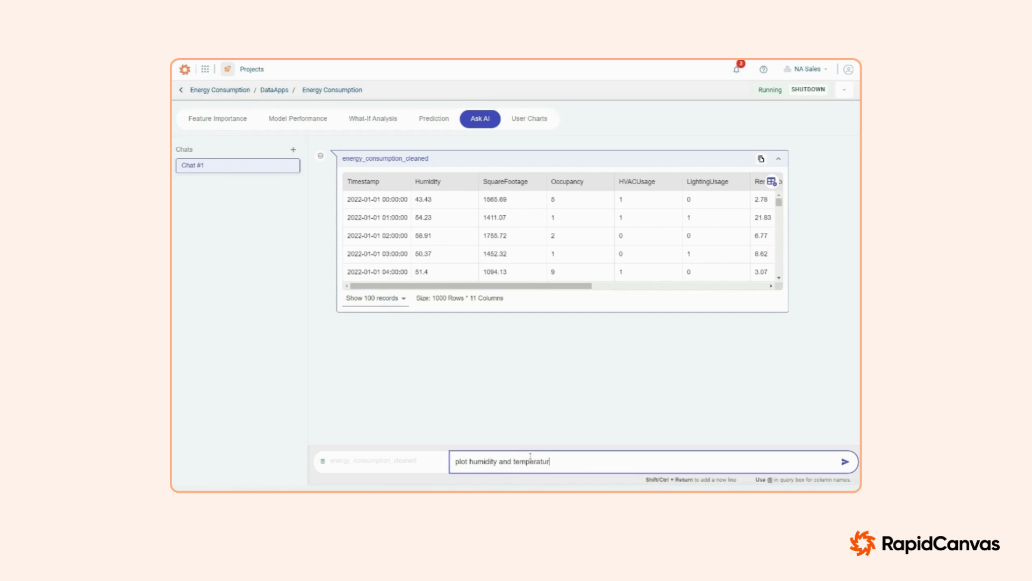
type("e over time?")
key("Return")
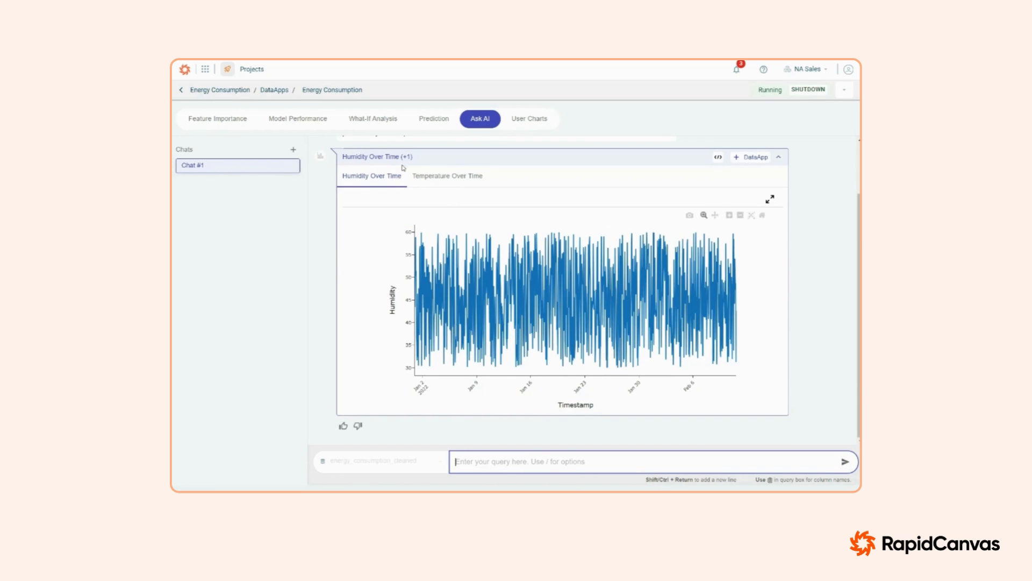
Step: View the Temperature Over Time chart and ask the AI "plot energyconsumption vs. temperature"
left_click(433, 177)
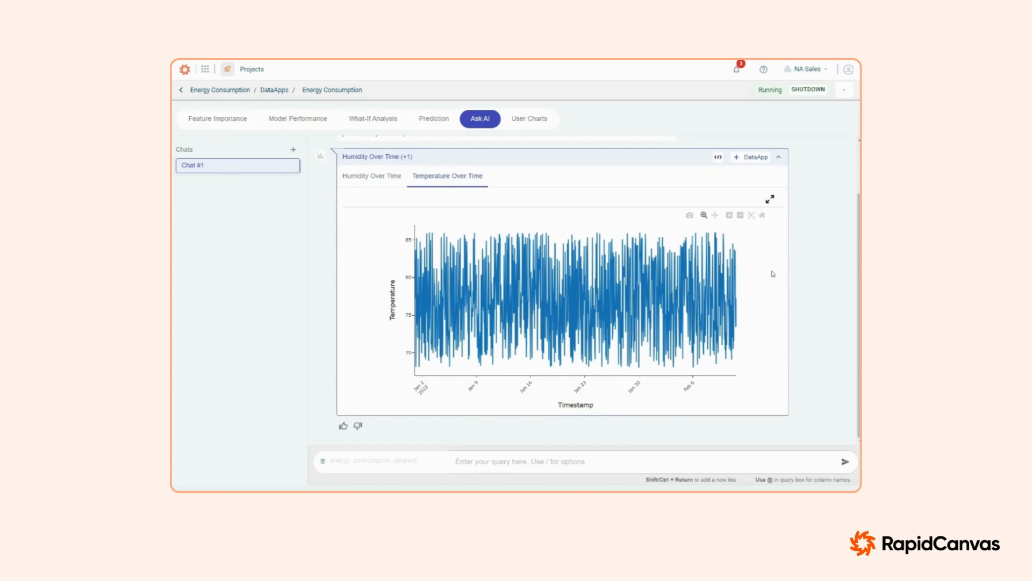
left_click(461, 460)
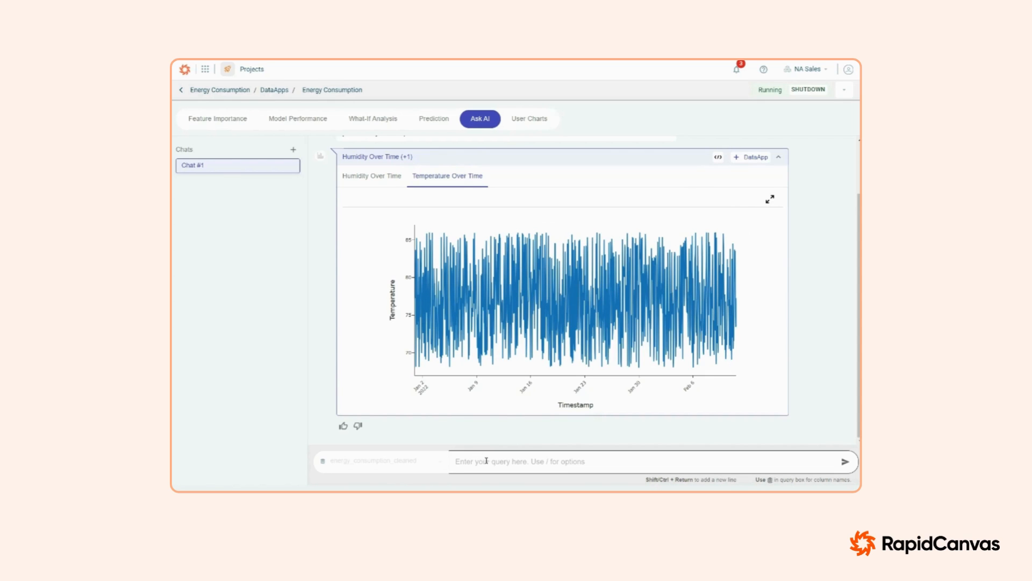
type("p")
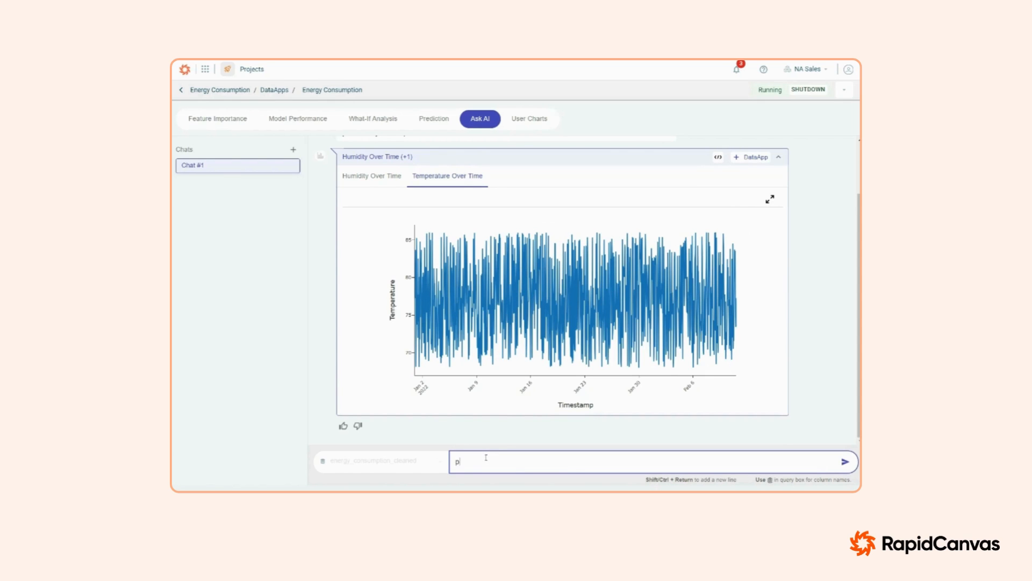
type("lot energyconsumption vs. temperature")
key("Return")
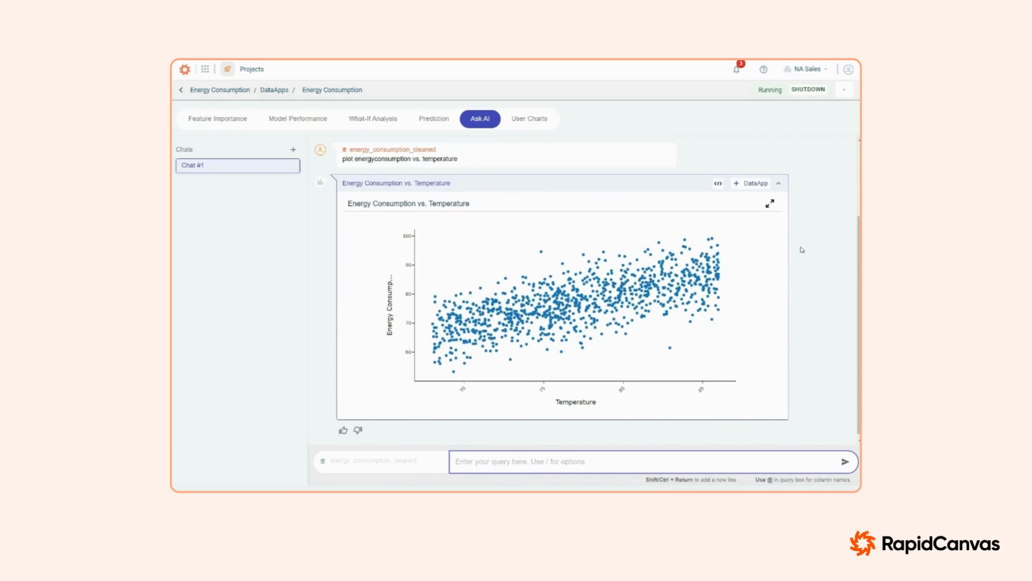
Step: Add the energy consumption versus temperature scatter chart to the DataApp under the name Energy Consumption Temperature
left_click(752, 225)
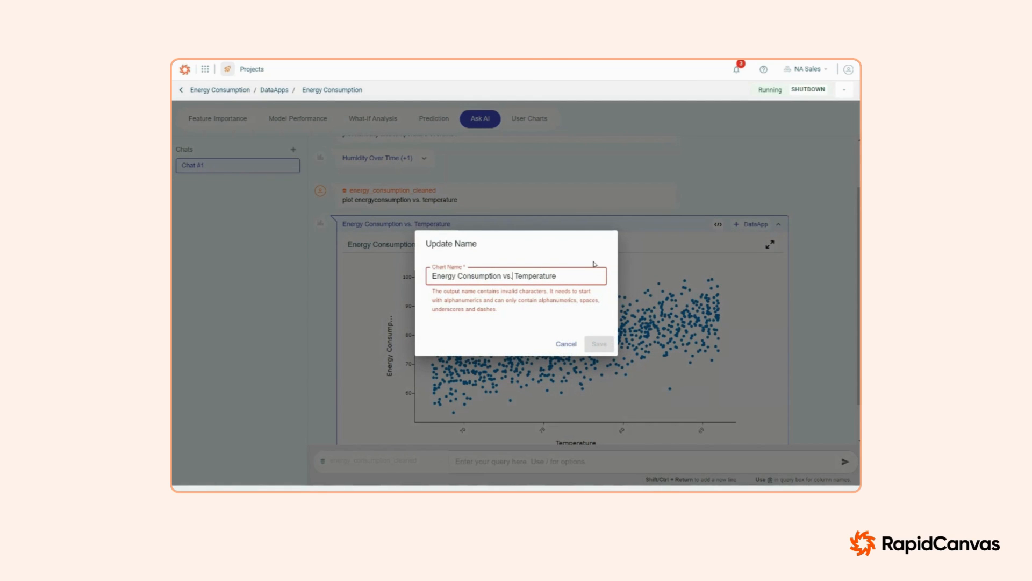
key("BackSpace")
key("BackSpace")
key("BackSpace")
key("BackSpace")
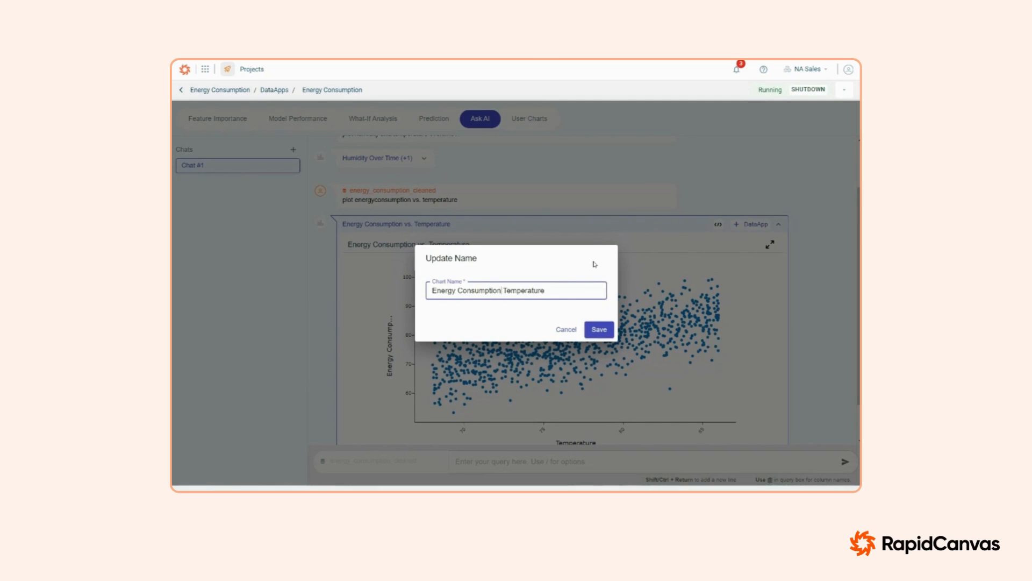
left_click(596, 329)
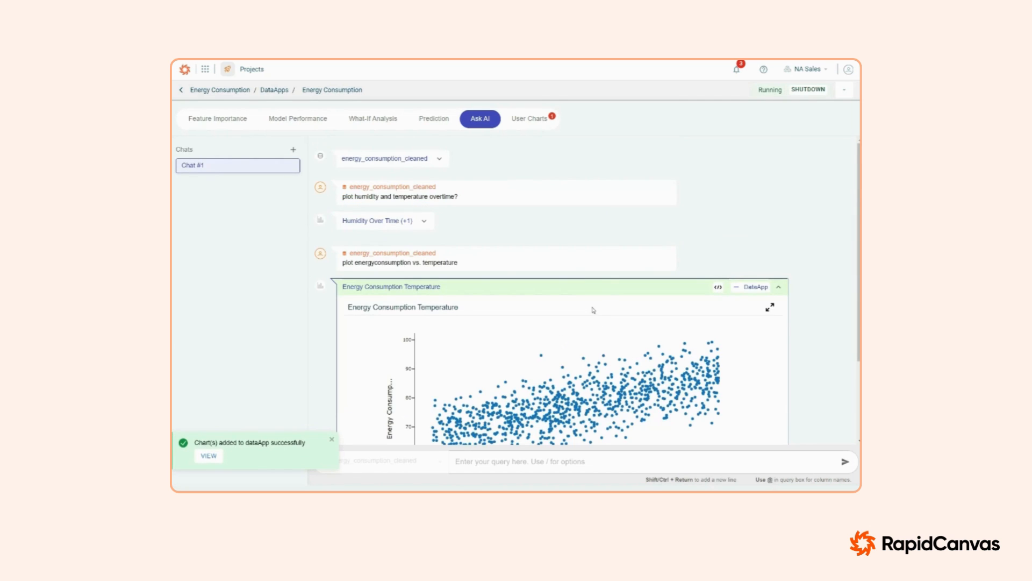
Step: Expand the Humidity Over Time (+1) result in the chat and add its charts to the DataApp
left_click(424, 222)
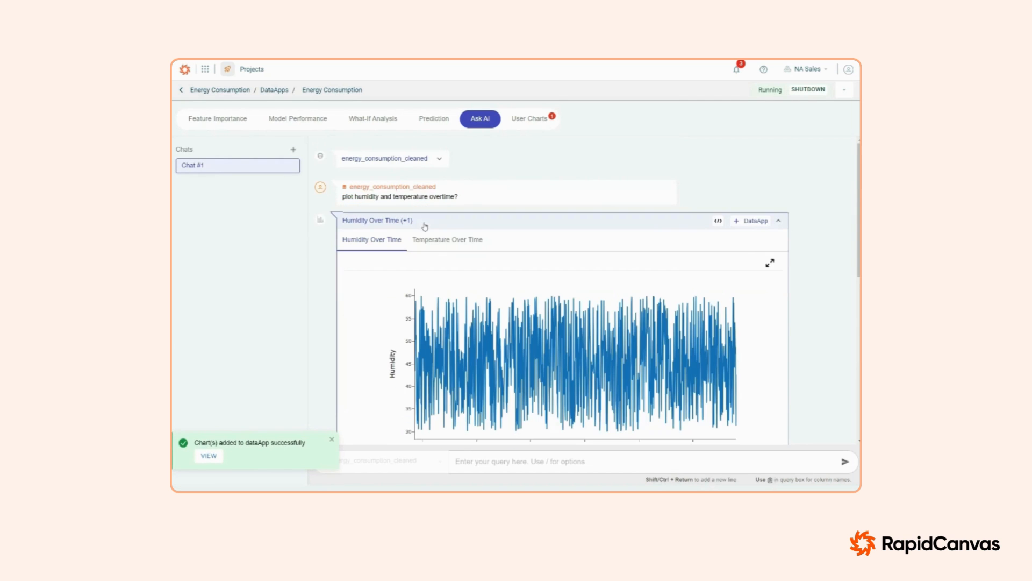
left_click(759, 221)
left_click(598, 339)
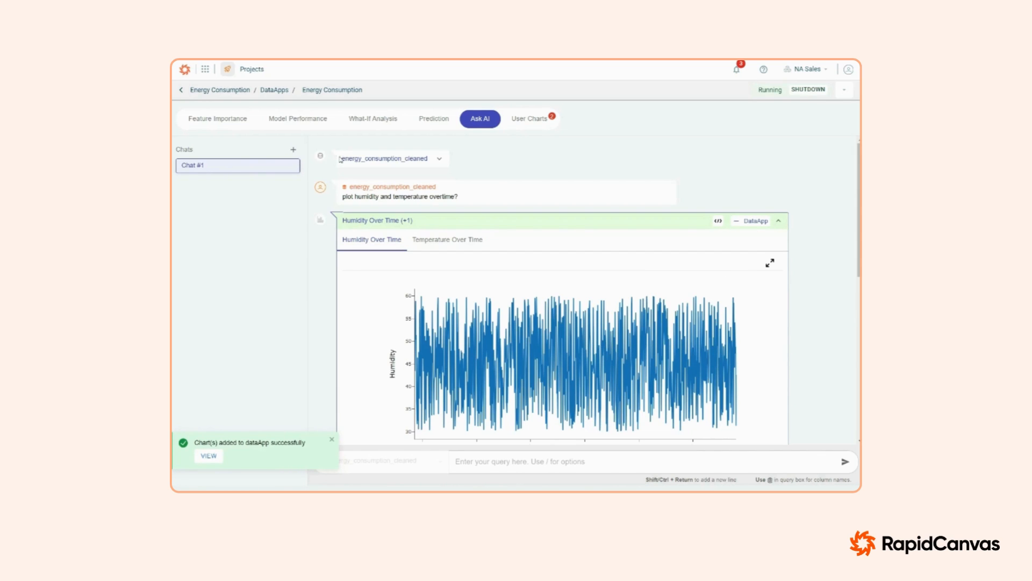
Step: Review the saved humidity and energy consumption charts in User Charts and return to the Energy Consumption project canvas
left_click(529, 118)
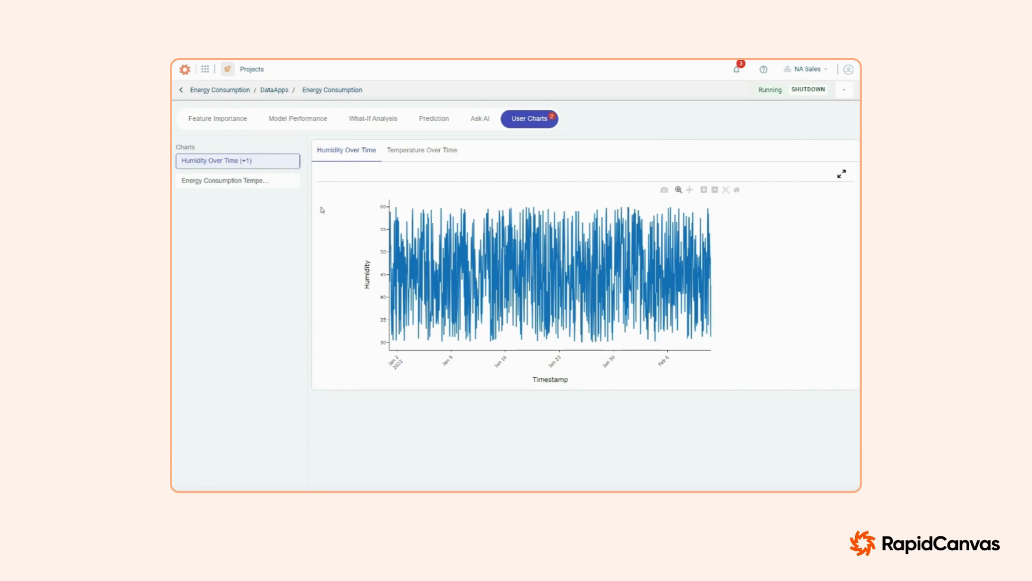
left_click(230, 182)
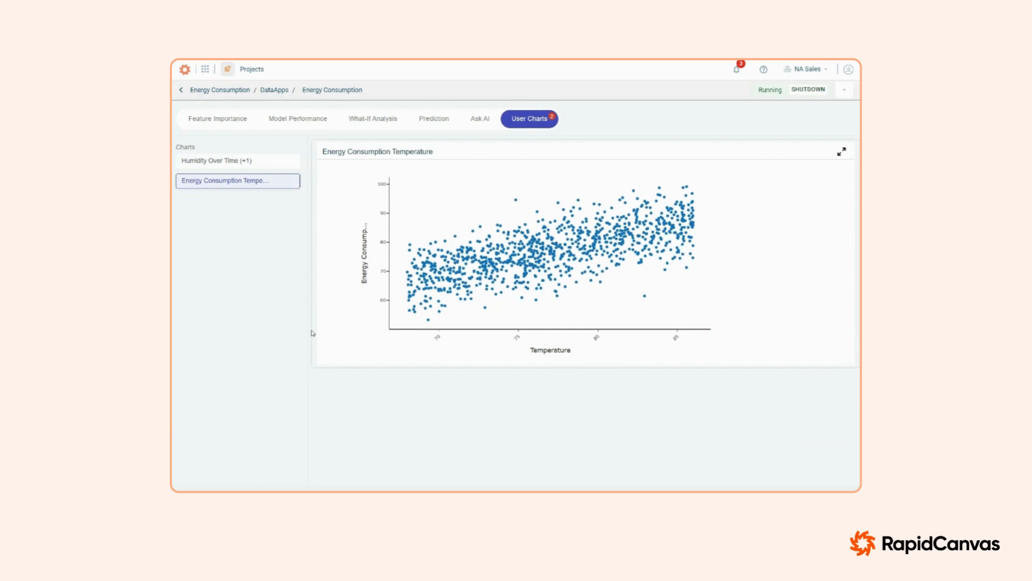
left_click(235, 168)
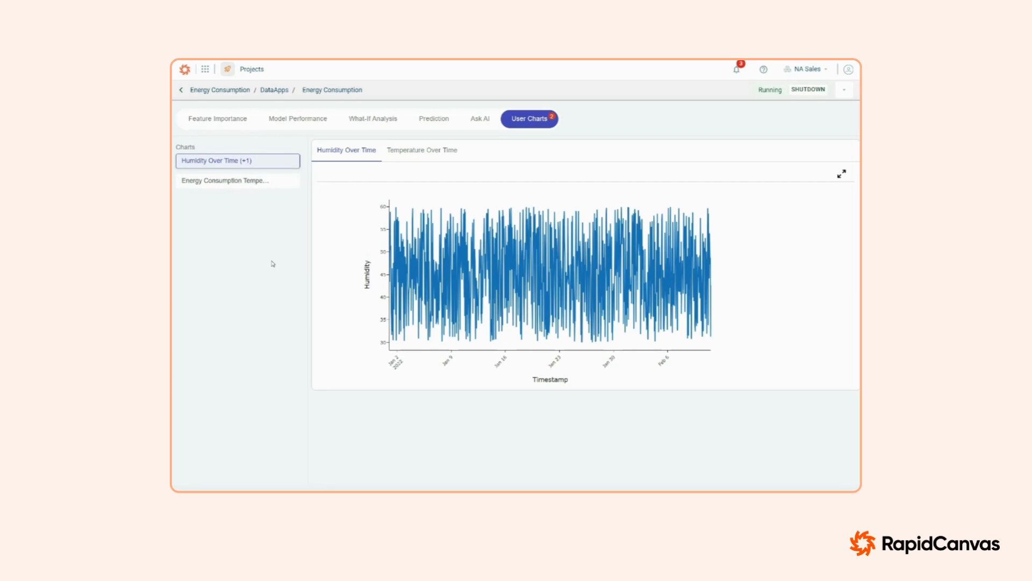
left_click(213, 90)
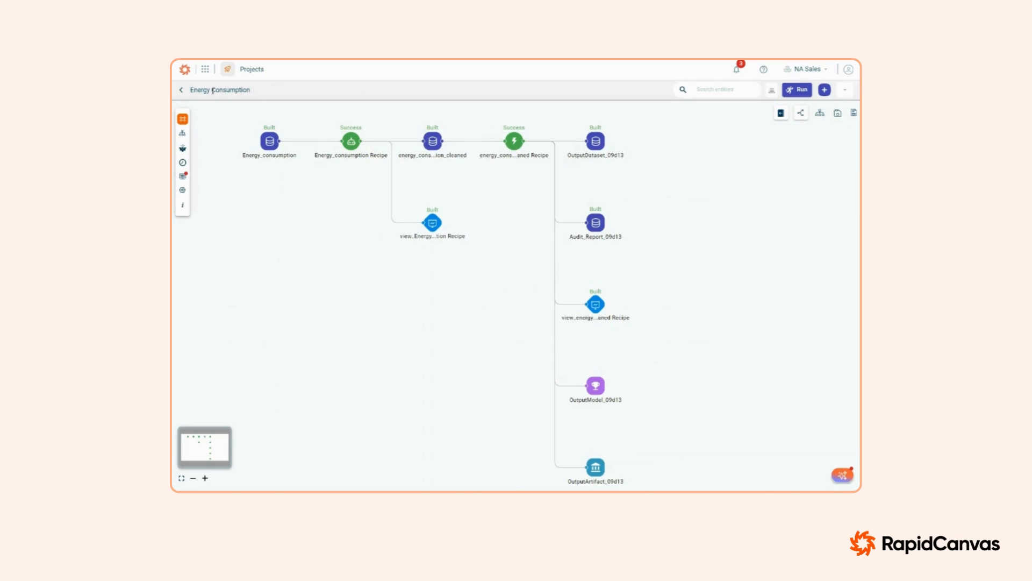